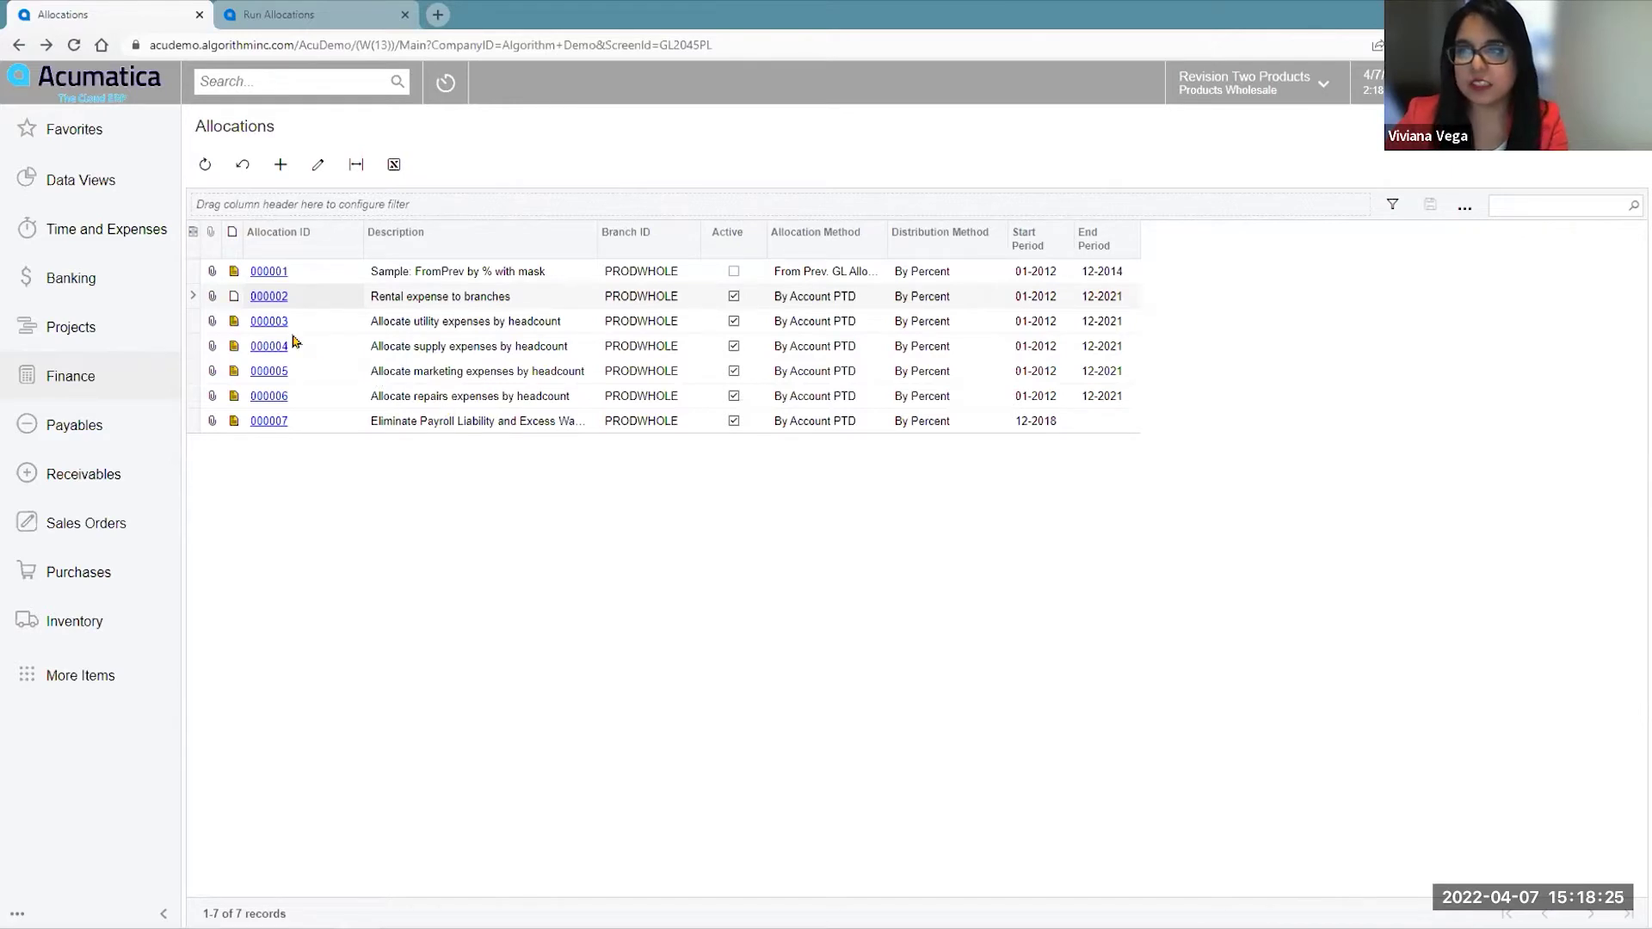
Check allocation 000003's destination branch weights, then step through 000004, 000005 and 000006.
{"action": "left_click", "coordinate": [263, 327]}
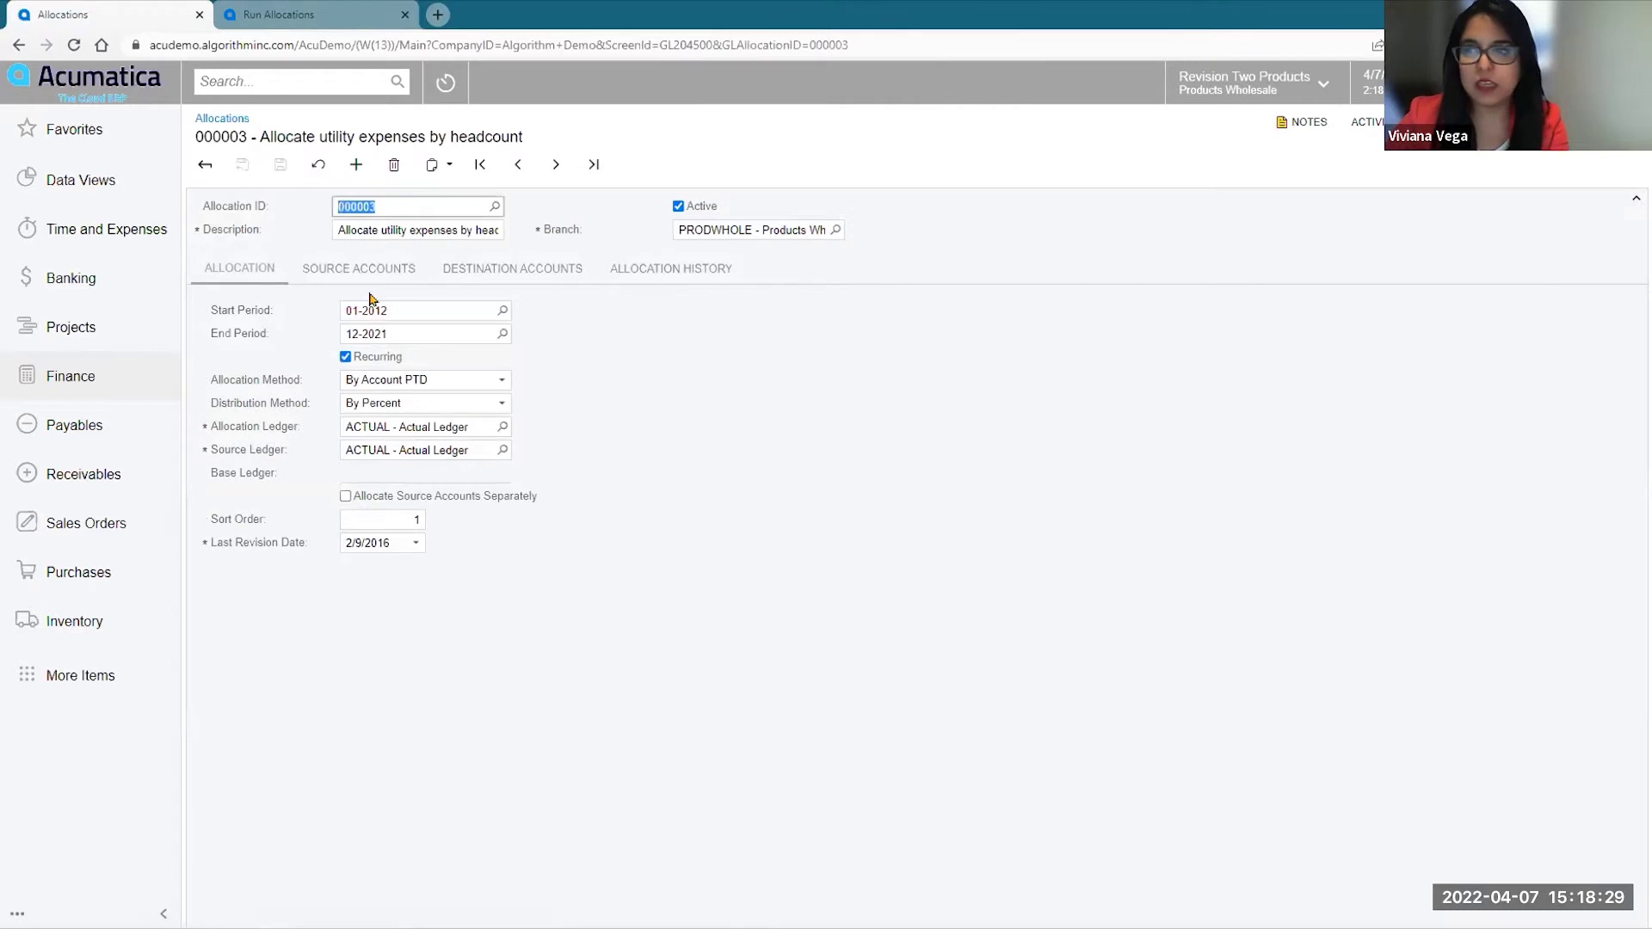
{"action": "left_click", "coordinate": [466, 271]}
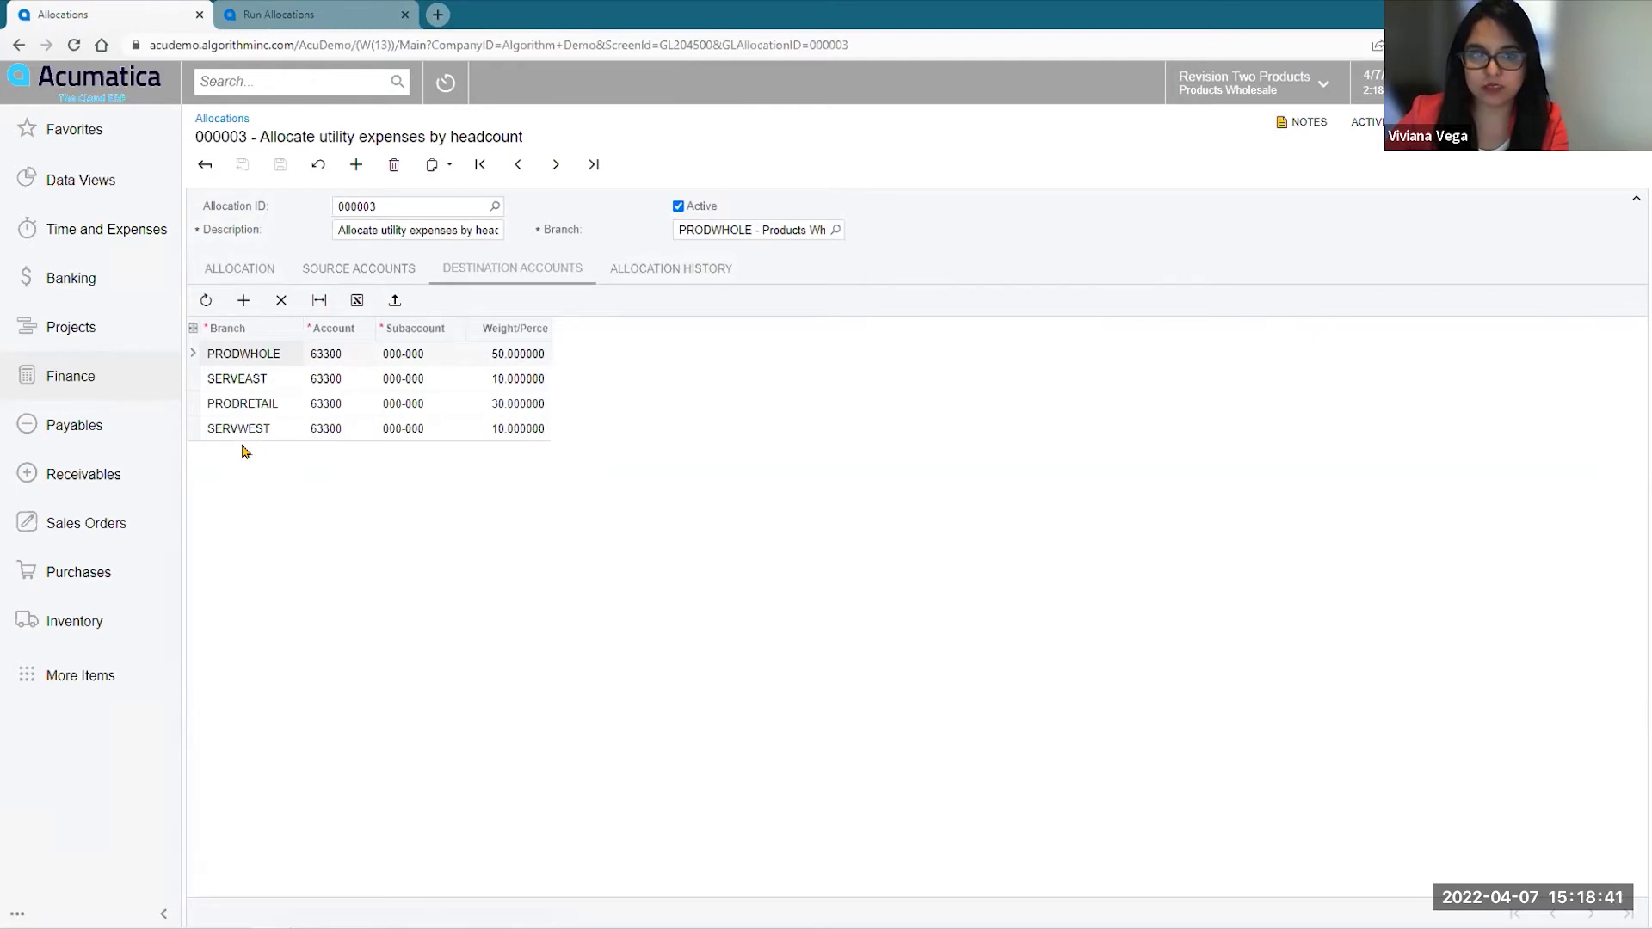
{"action": "double_click", "coordinate": [542, 181]}
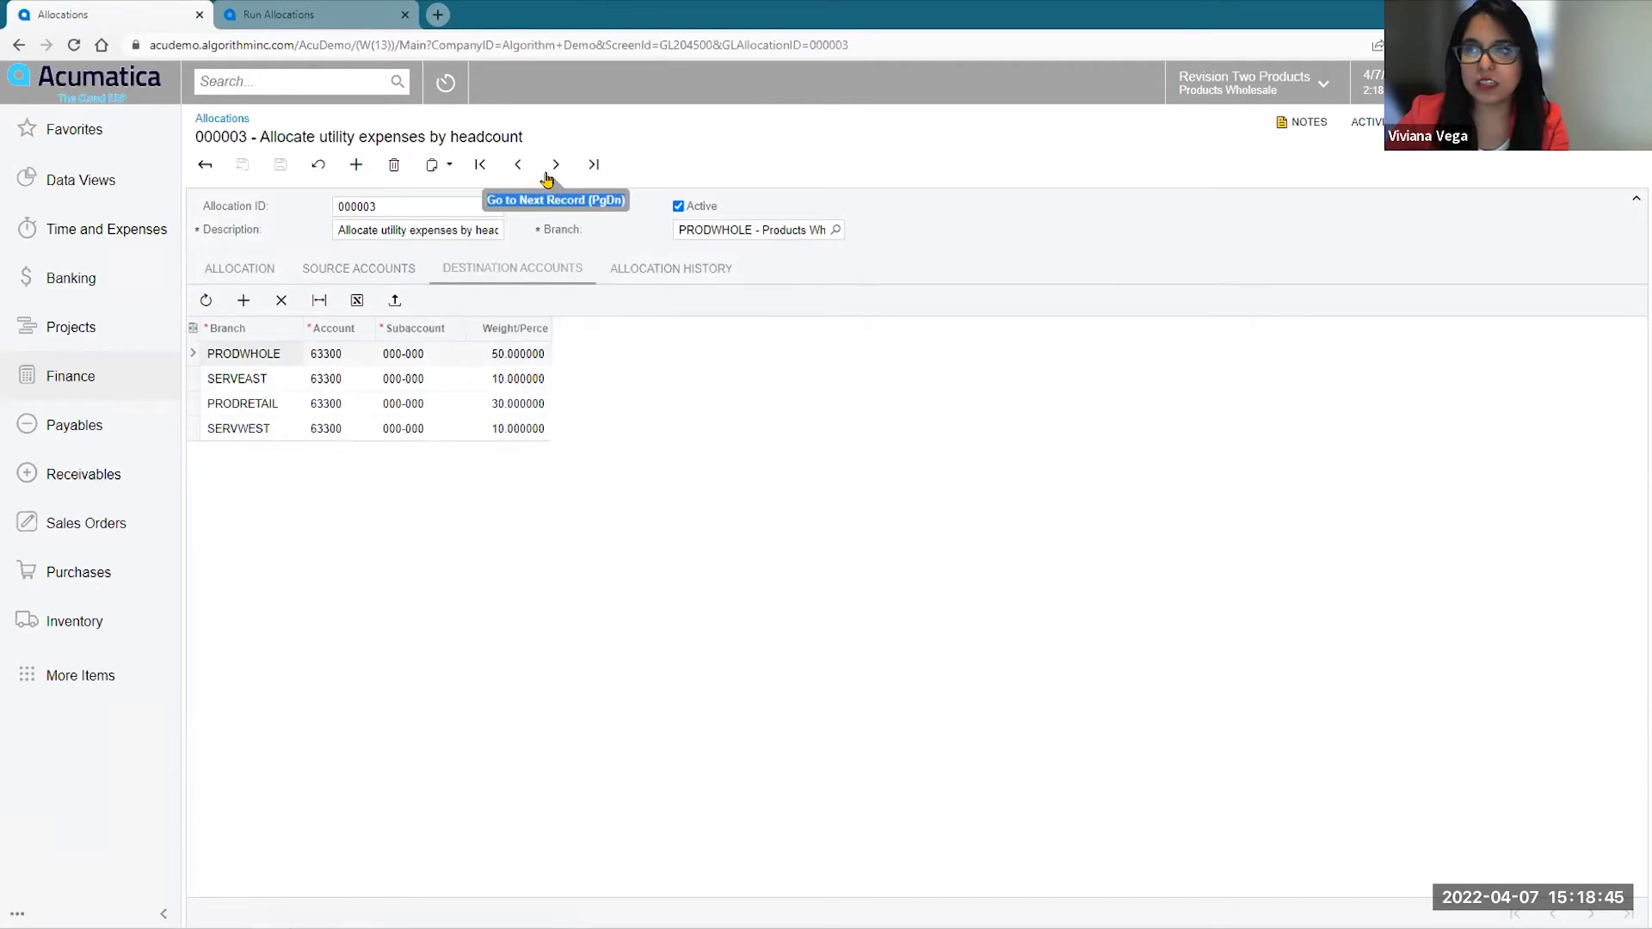
{"action": "left_click", "coordinate": [555, 166]}
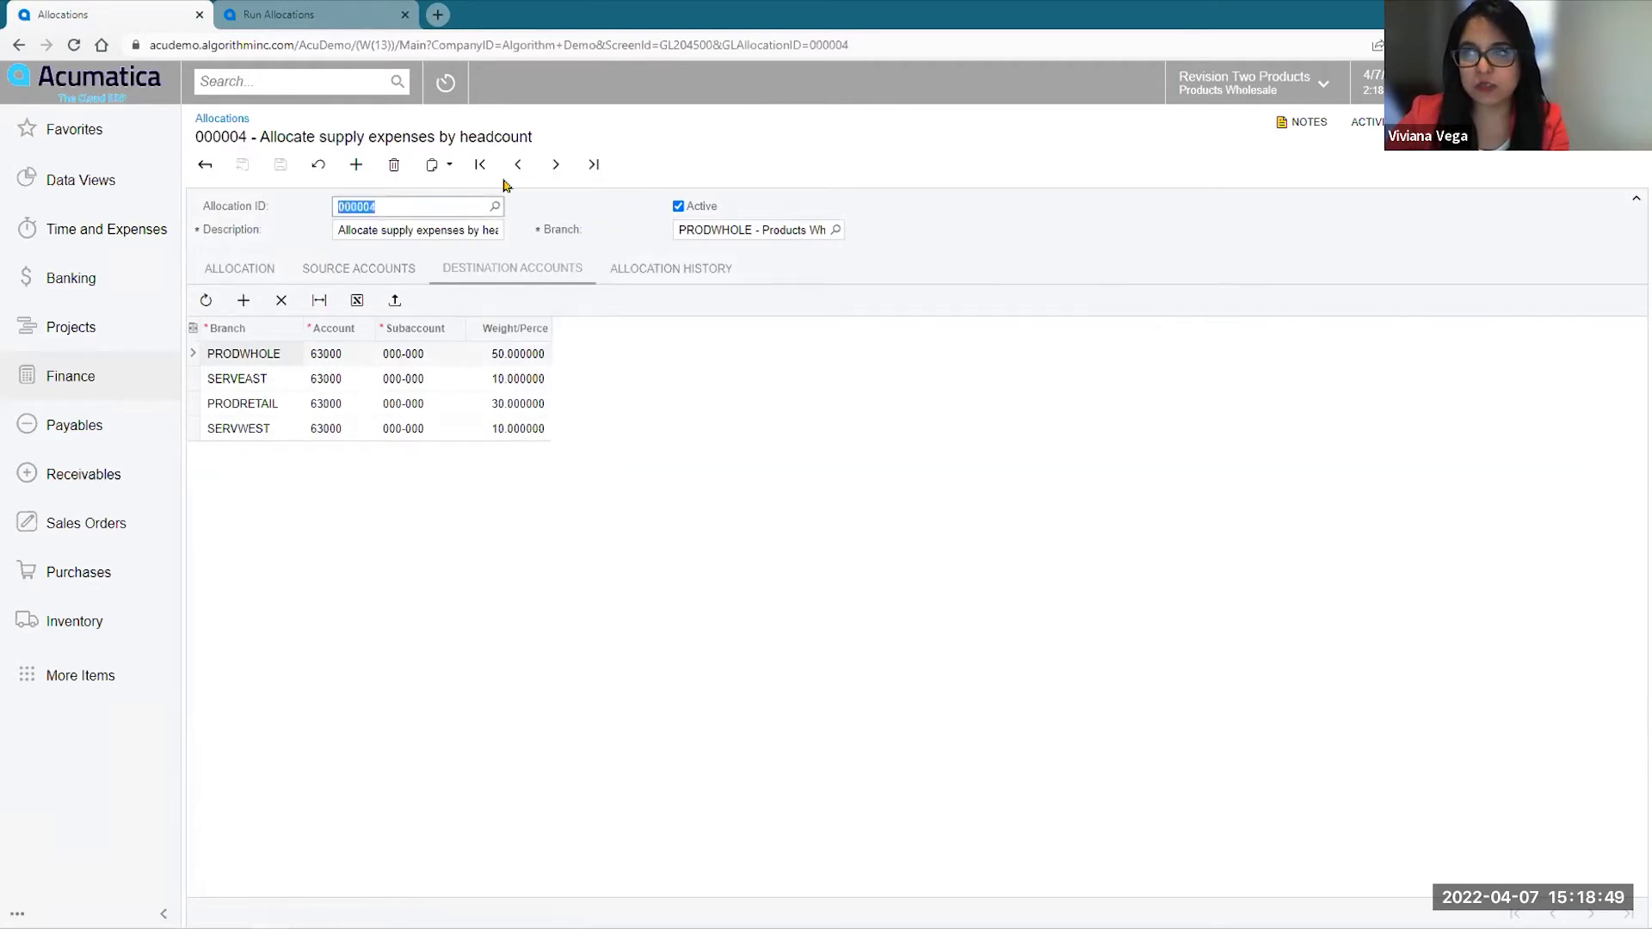
{"action": "left_click", "coordinate": [544, 165]}
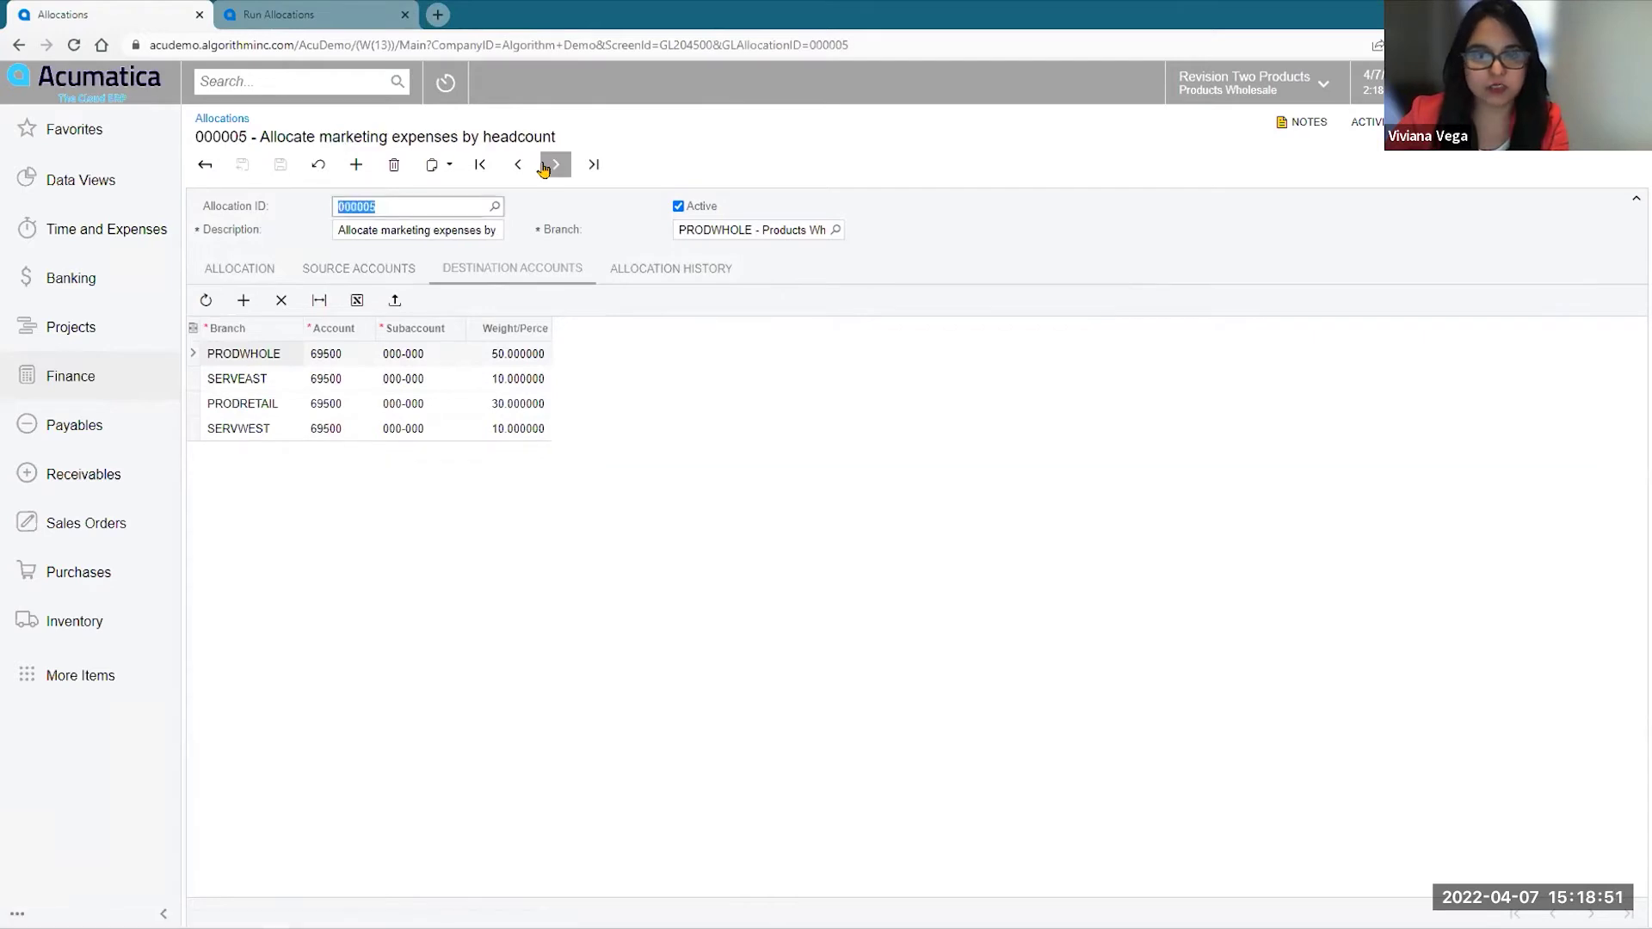
{"action": "left_click", "coordinate": [544, 166]}
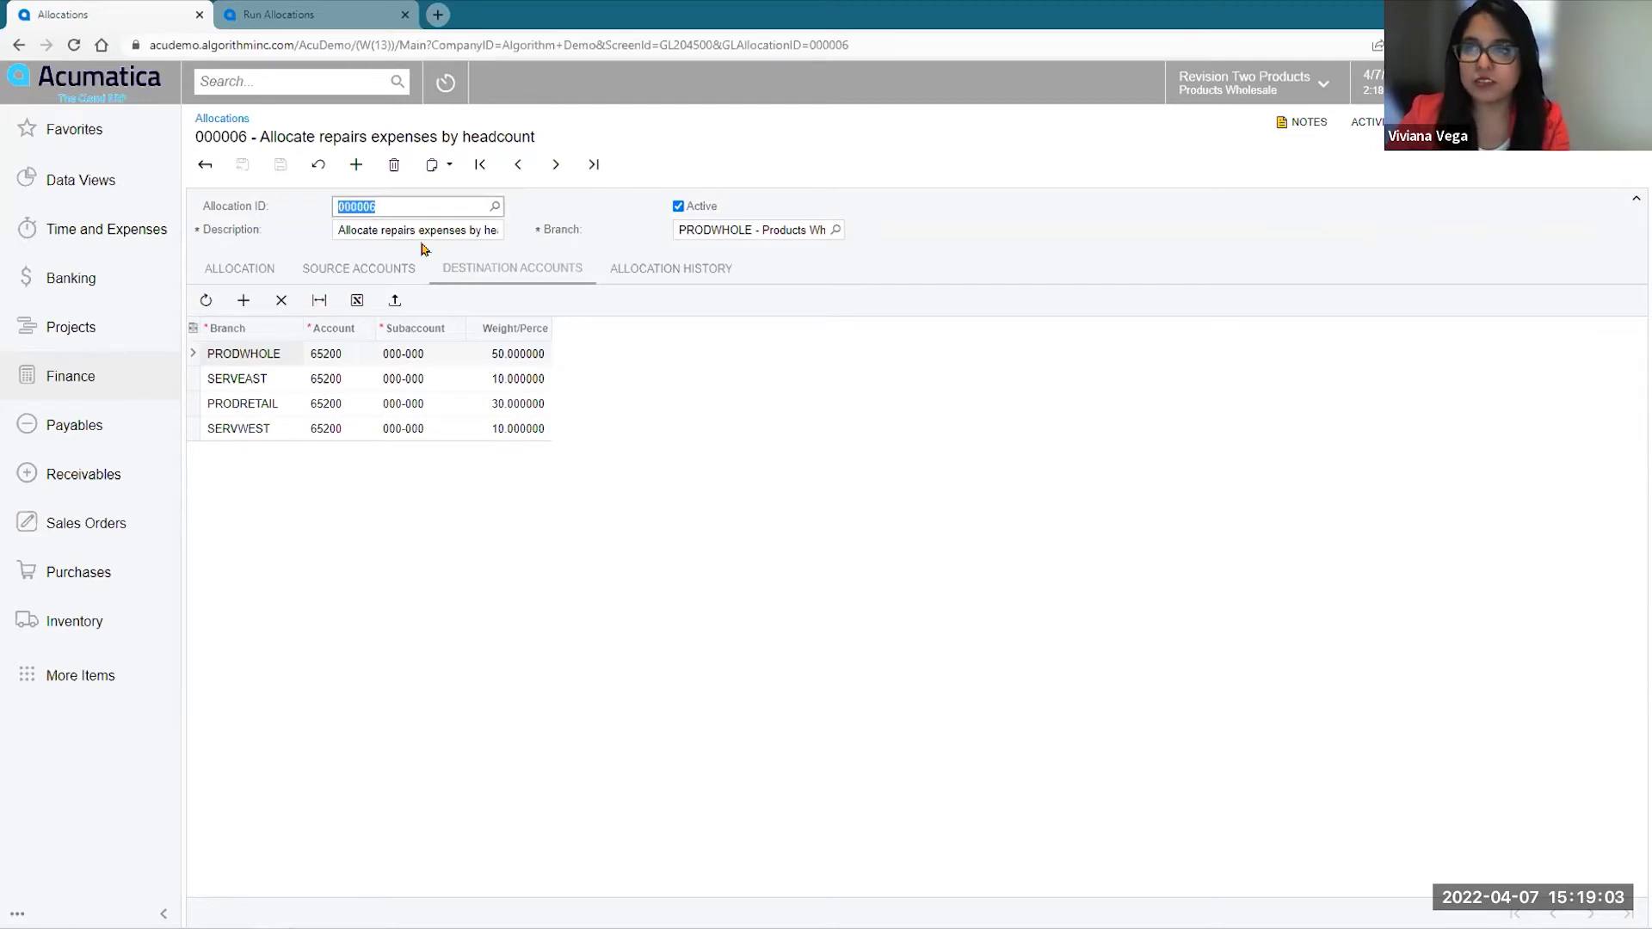
Create a new allocation described 'Allocate expenses by headcount'.
{"action": "left_click", "coordinate": [357, 166]}
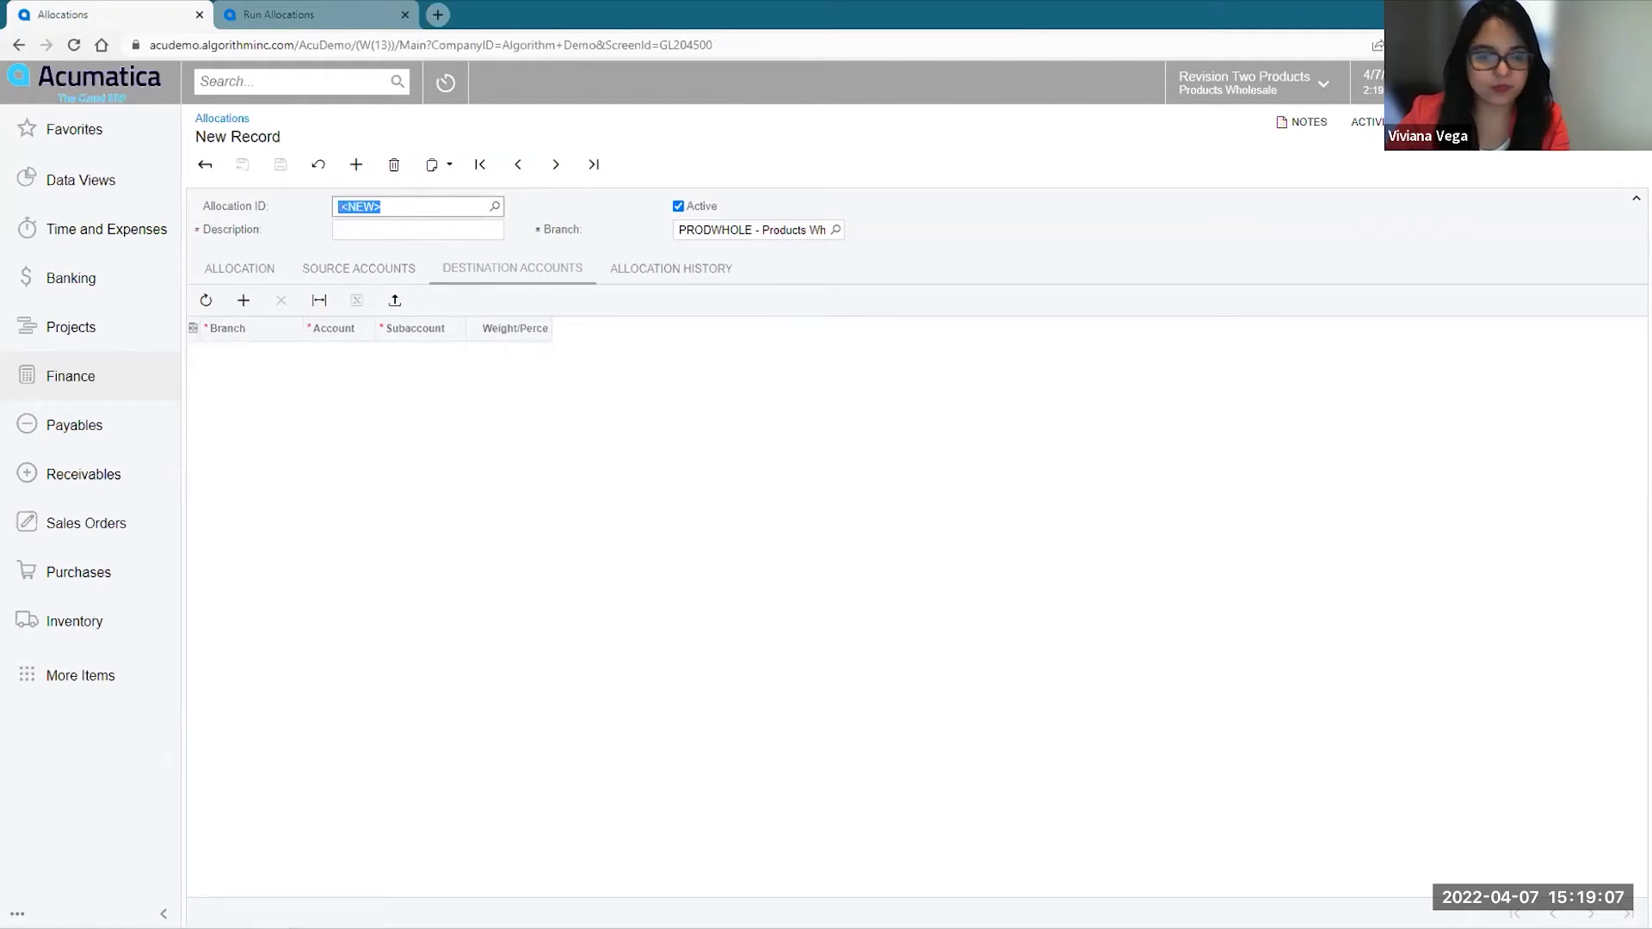
{"action": "left_click", "coordinate": [374, 225]}
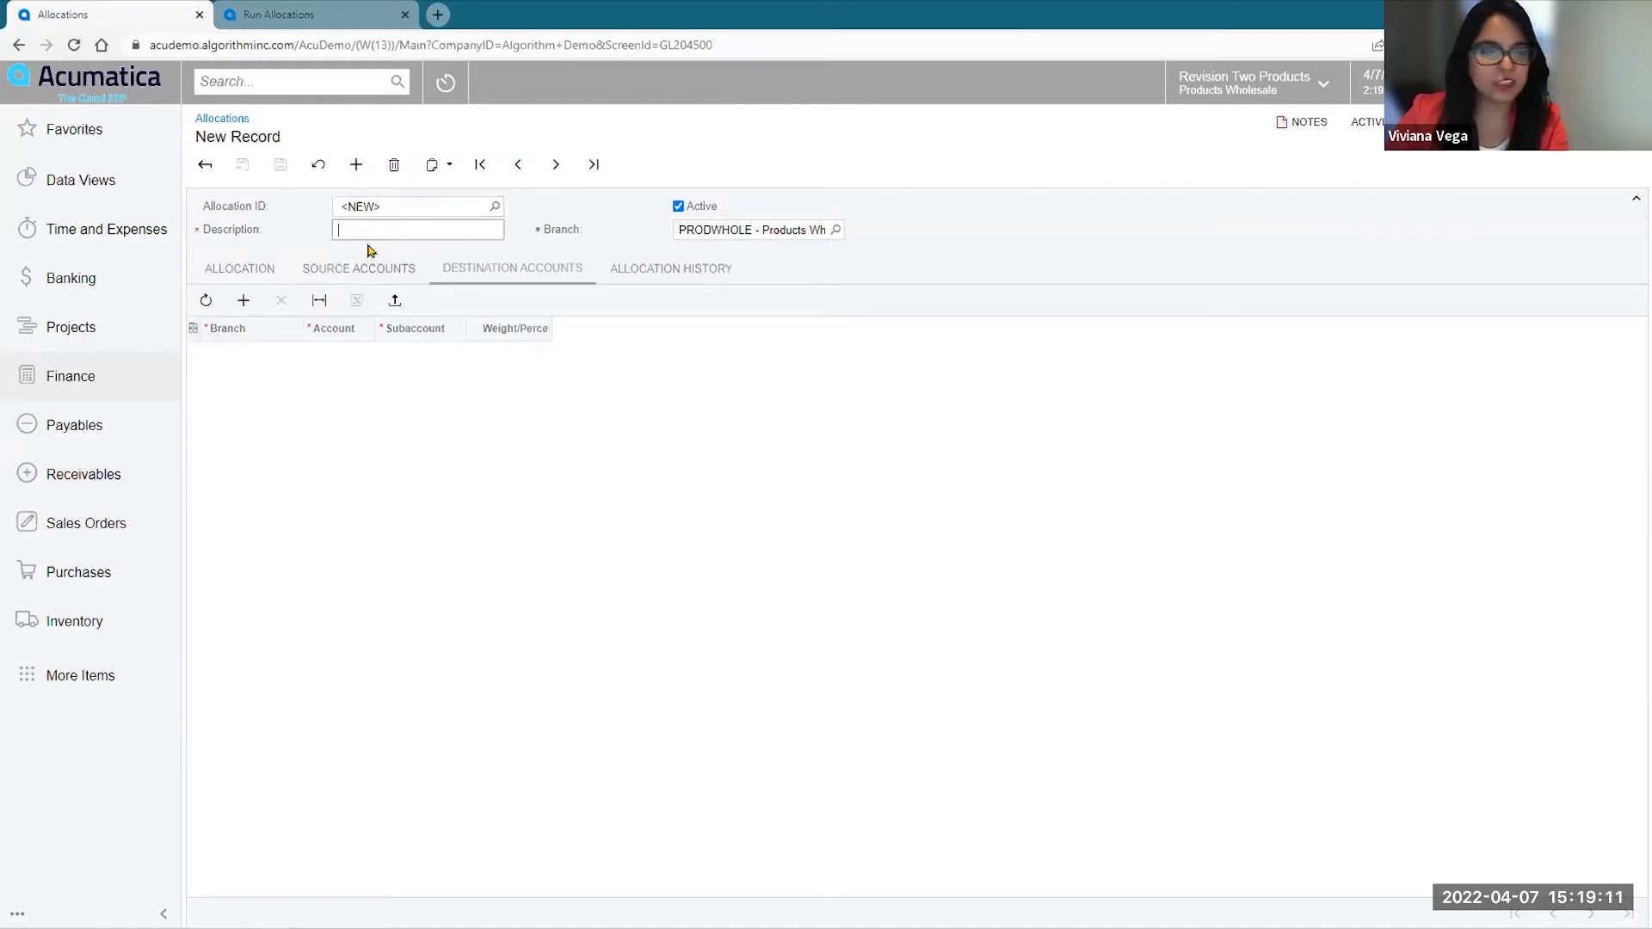
{"action": "type", "text": "Allocate expenses by headcount"}
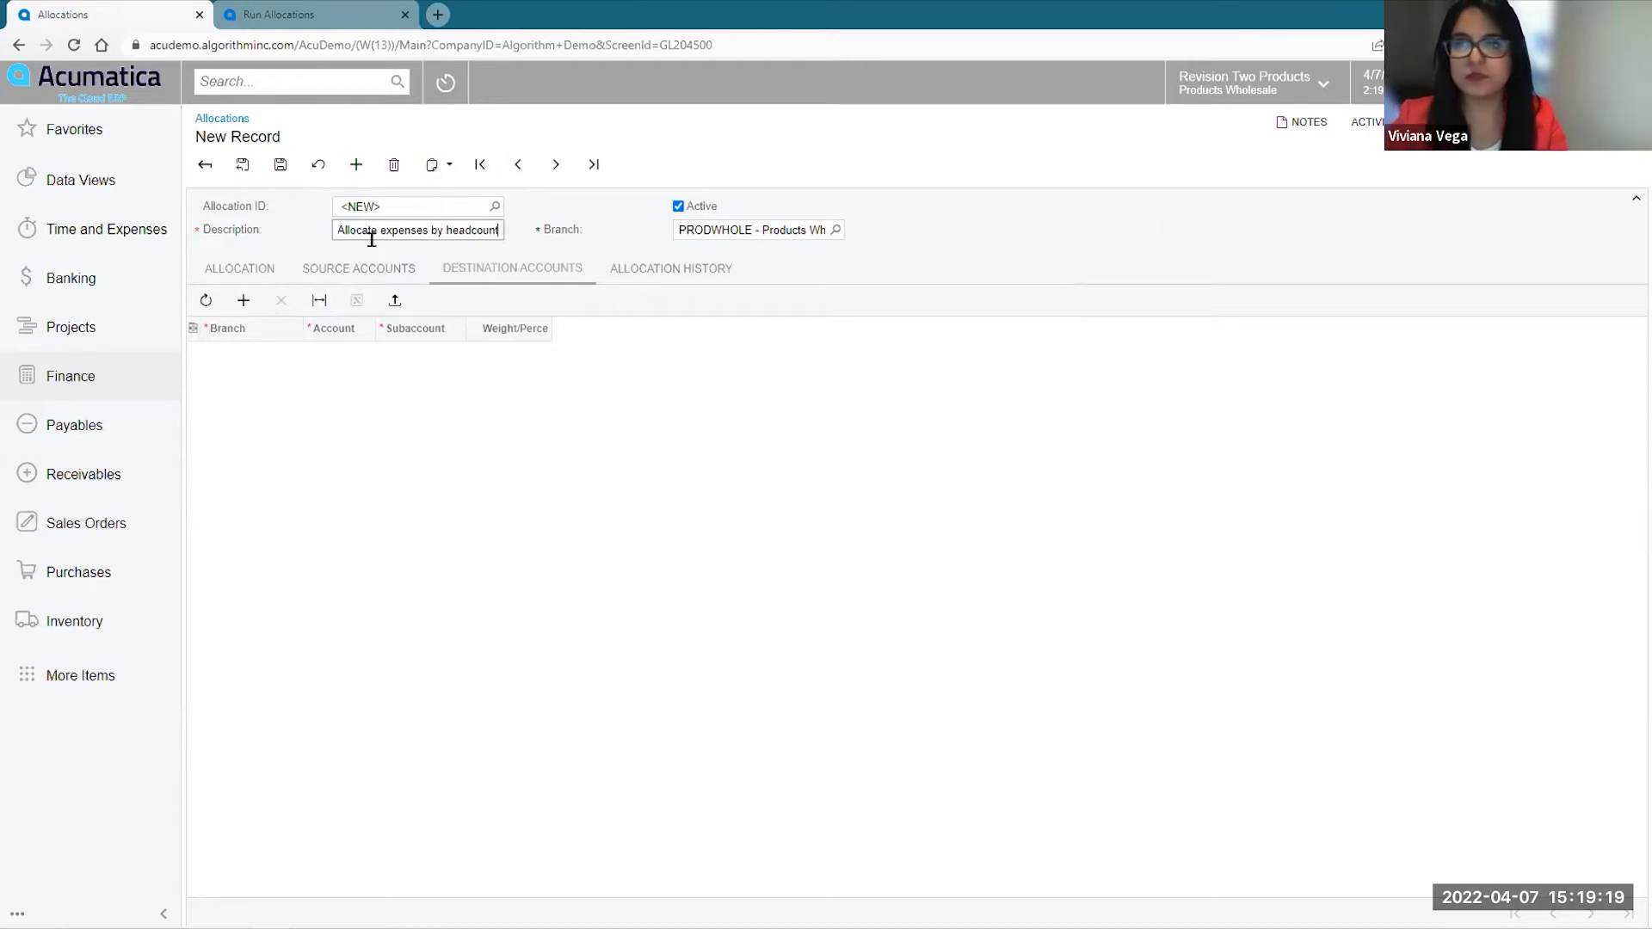
Set the new allocation's start period to 01-2022.
{"action": "left_click", "coordinate": [252, 267]}
{"action": "left_click", "coordinate": [501, 310]}
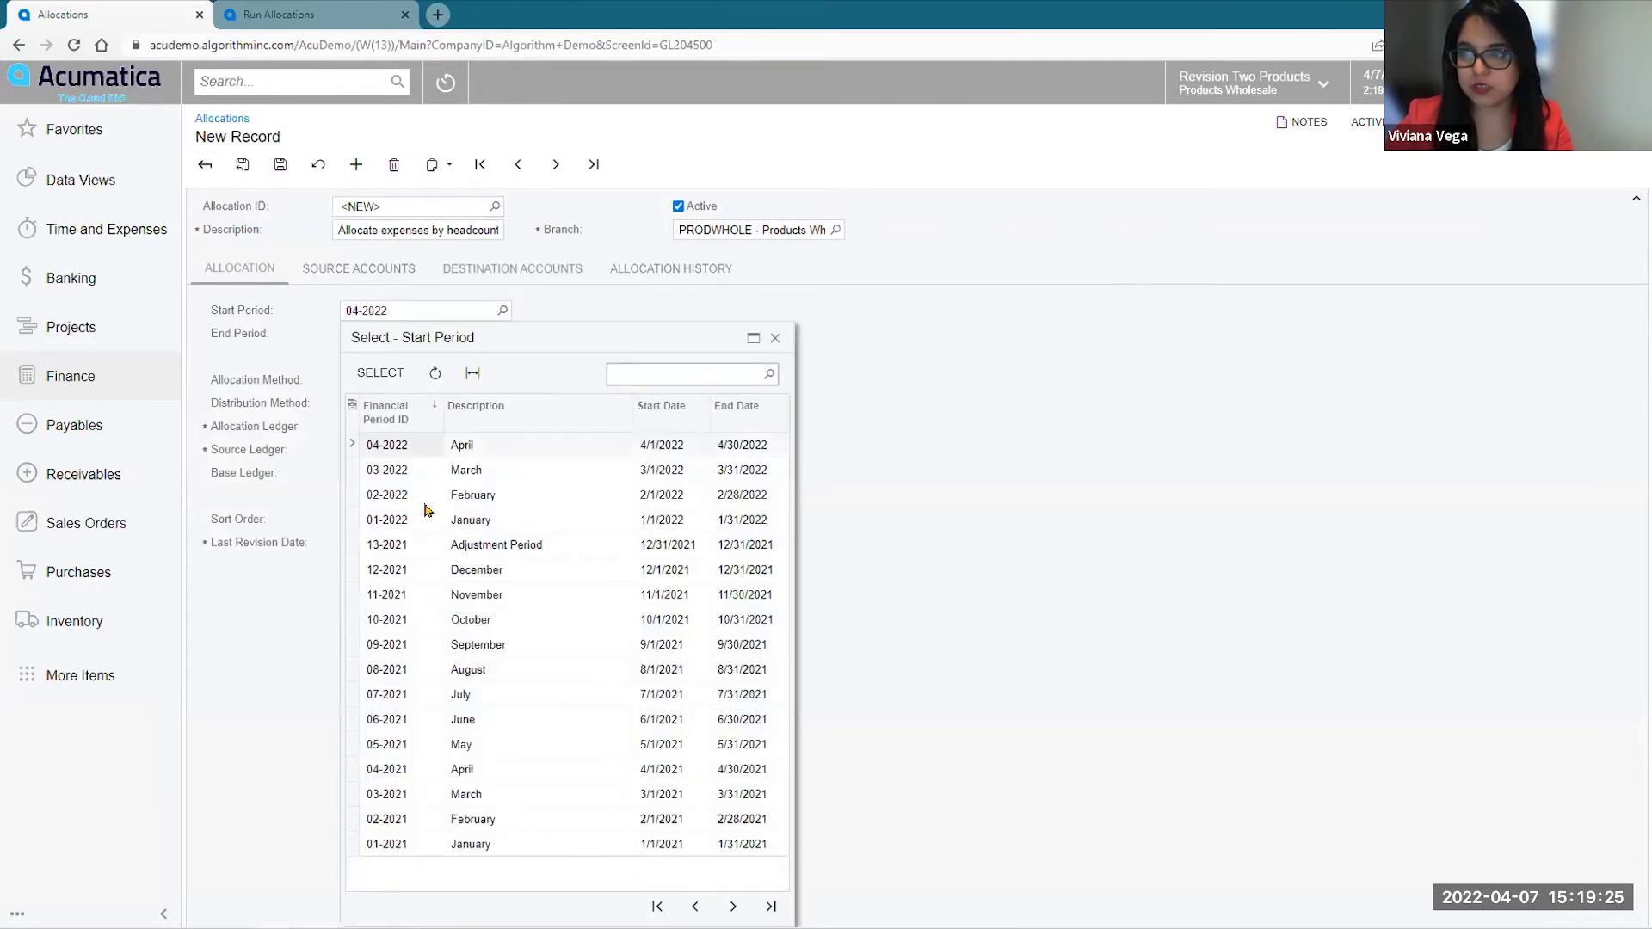
{"action": "left_click", "coordinate": [421, 521]}
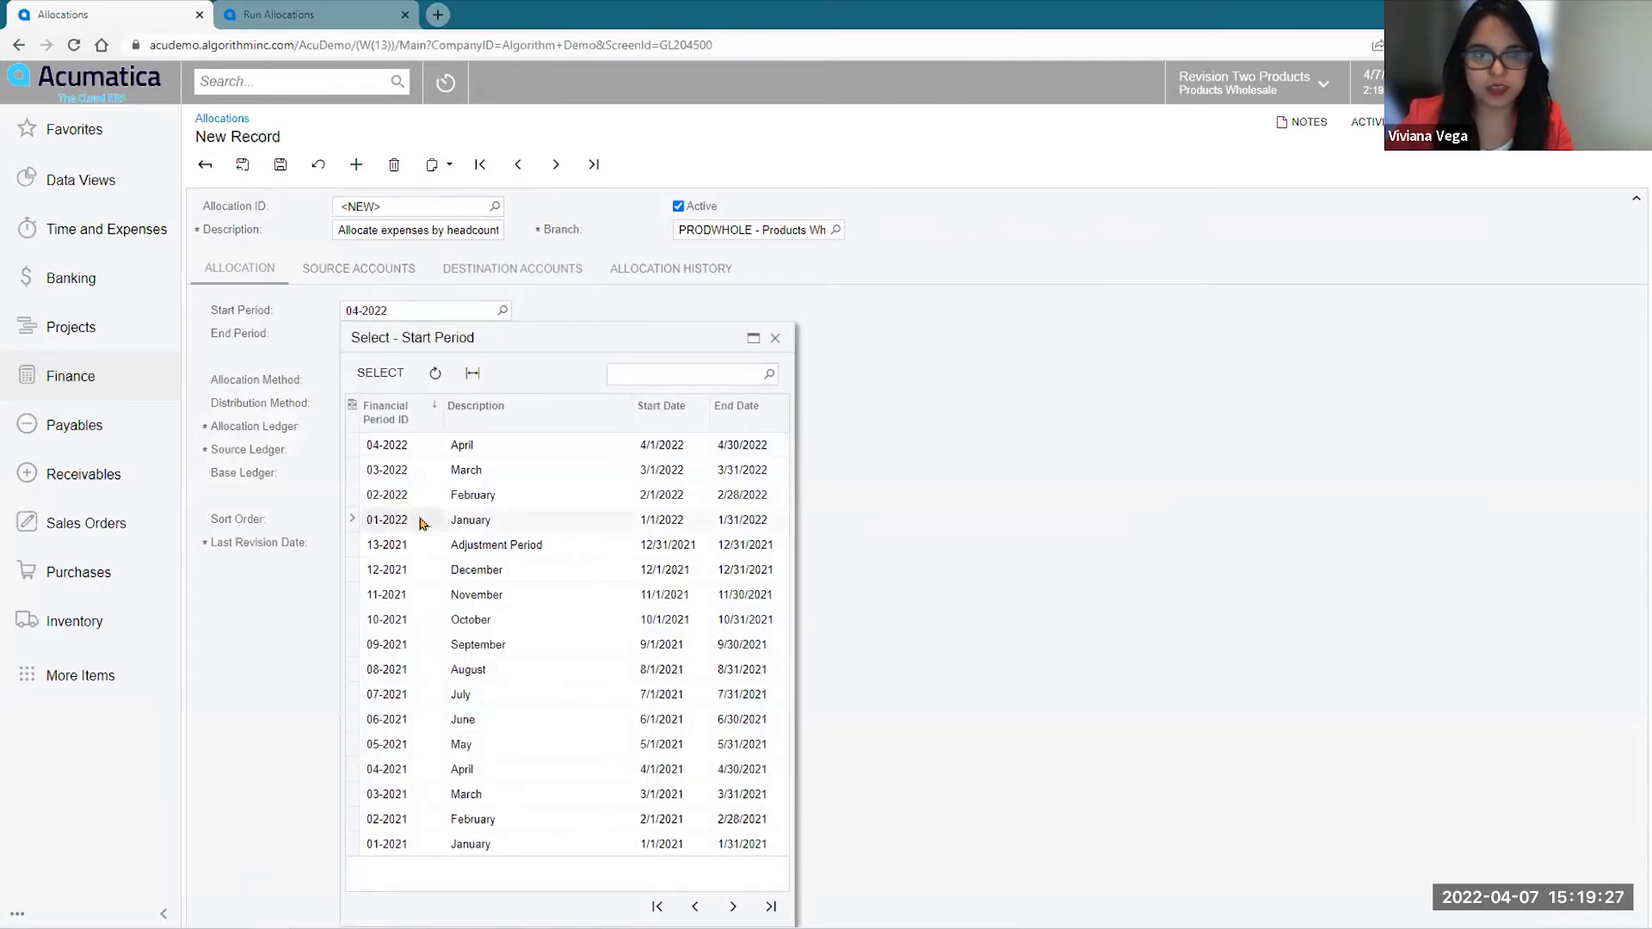
{"action": "double_click", "coordinate": [421, 522]}
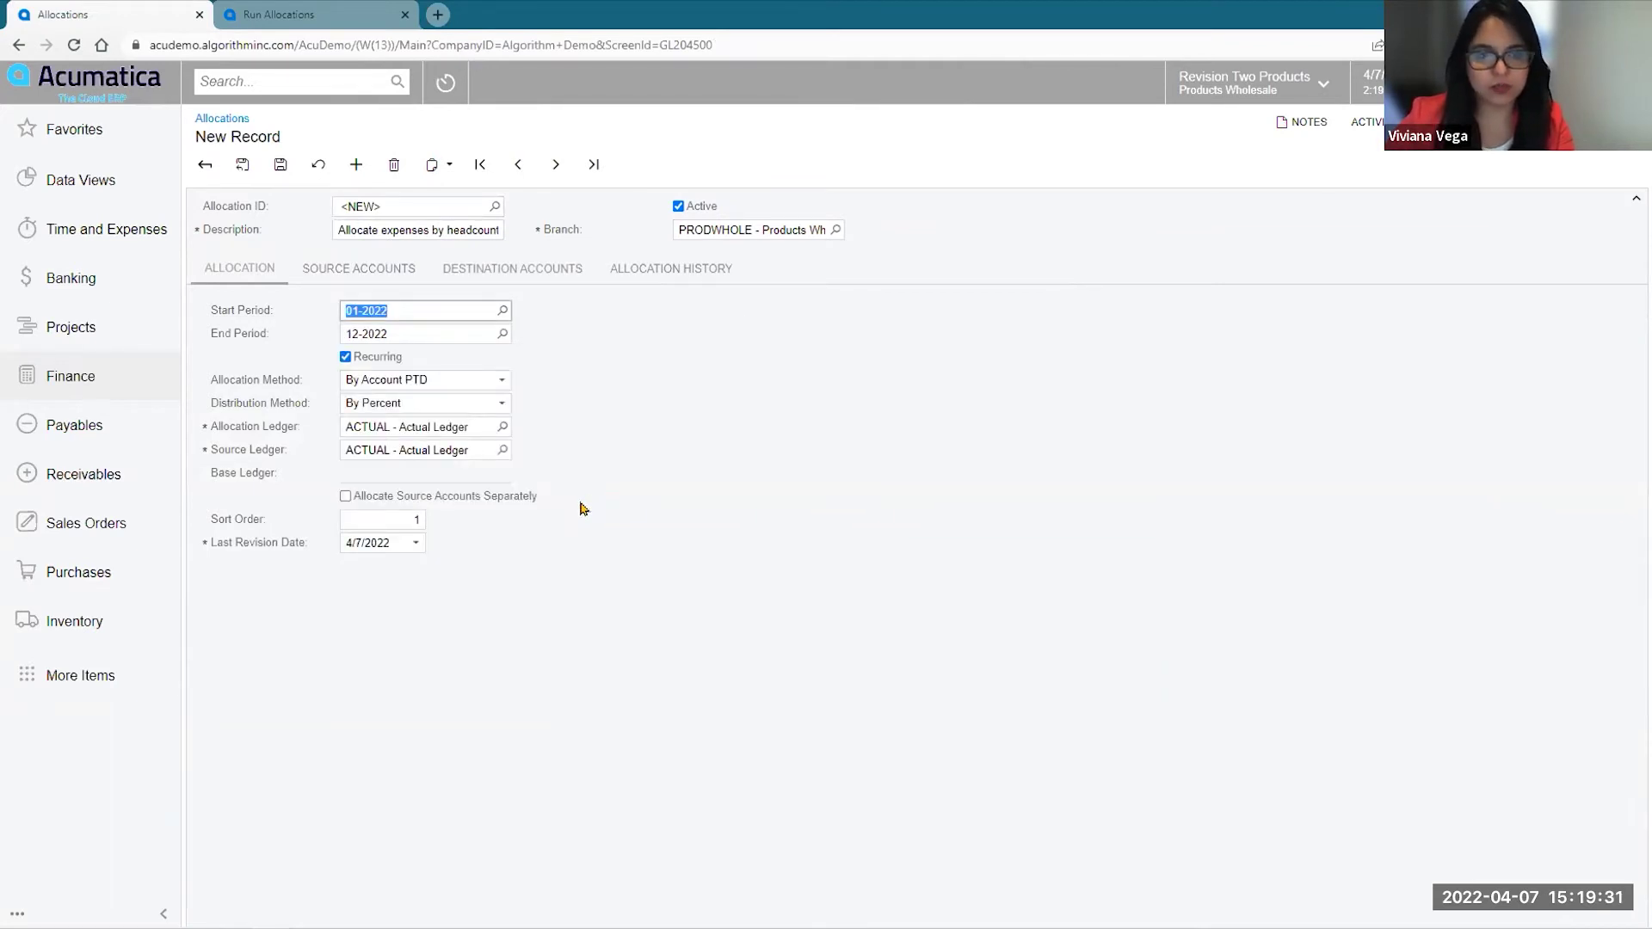
Add PRODWHOLE source accounts 63300 and 63000, each with subaccount 000-000.
{"action": "left_click", "coordinate": [384, 270]}
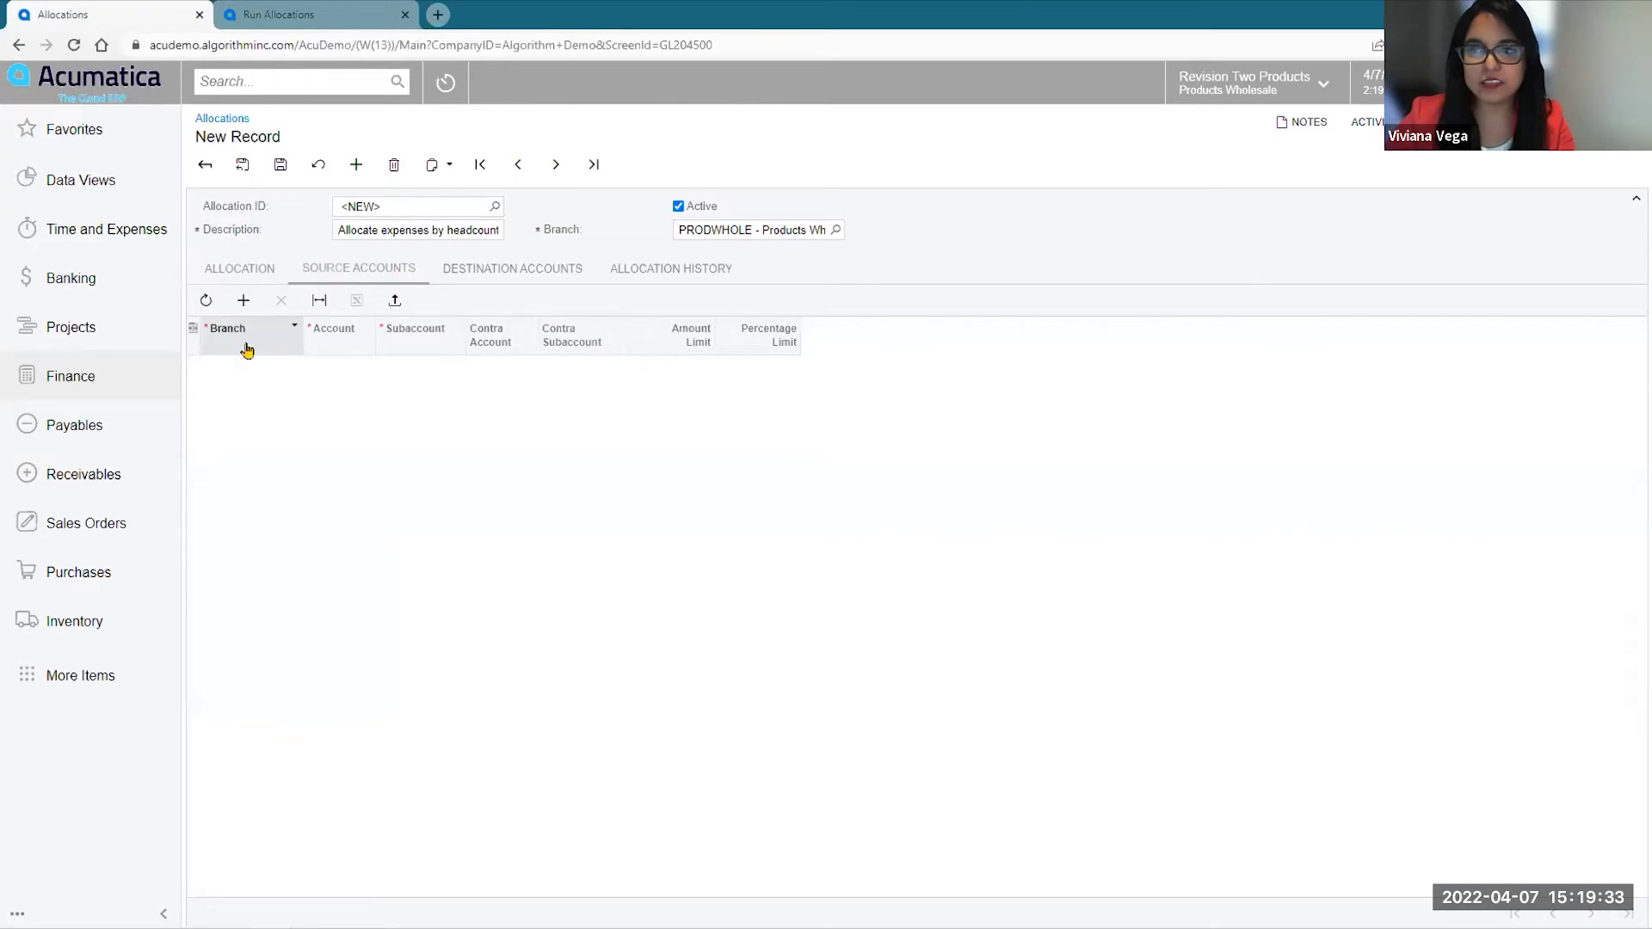
{"action": "left_click", "coordinate": [243, 301]}
{"action": "left_click", "coordinate": [333, 363]}
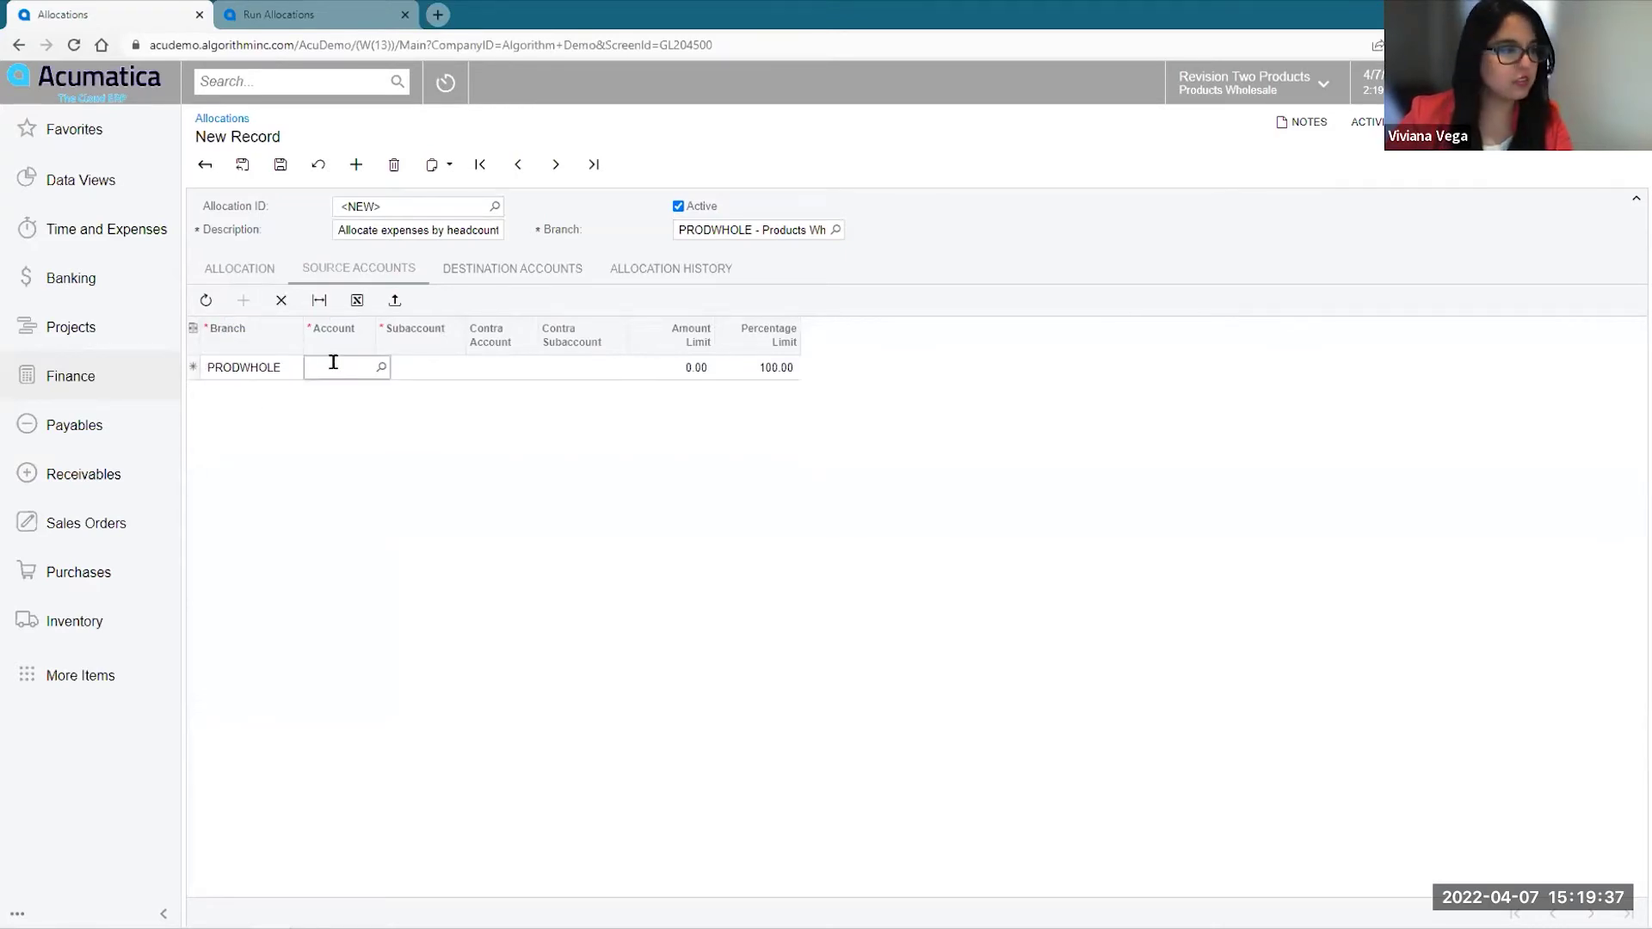
{"action": "type", "text": "63300"}
{"action": "key", "text": "Tab"}
{"action": "type", "text": "000000"}
{"action": "key", "text": "Tab"}
{"action": "key", "text": "Tab"}
{"action": "key", "text": "Tab"}
{"action": "key", "text": "Tab"}
{"action": "key", "text": "Tab"}
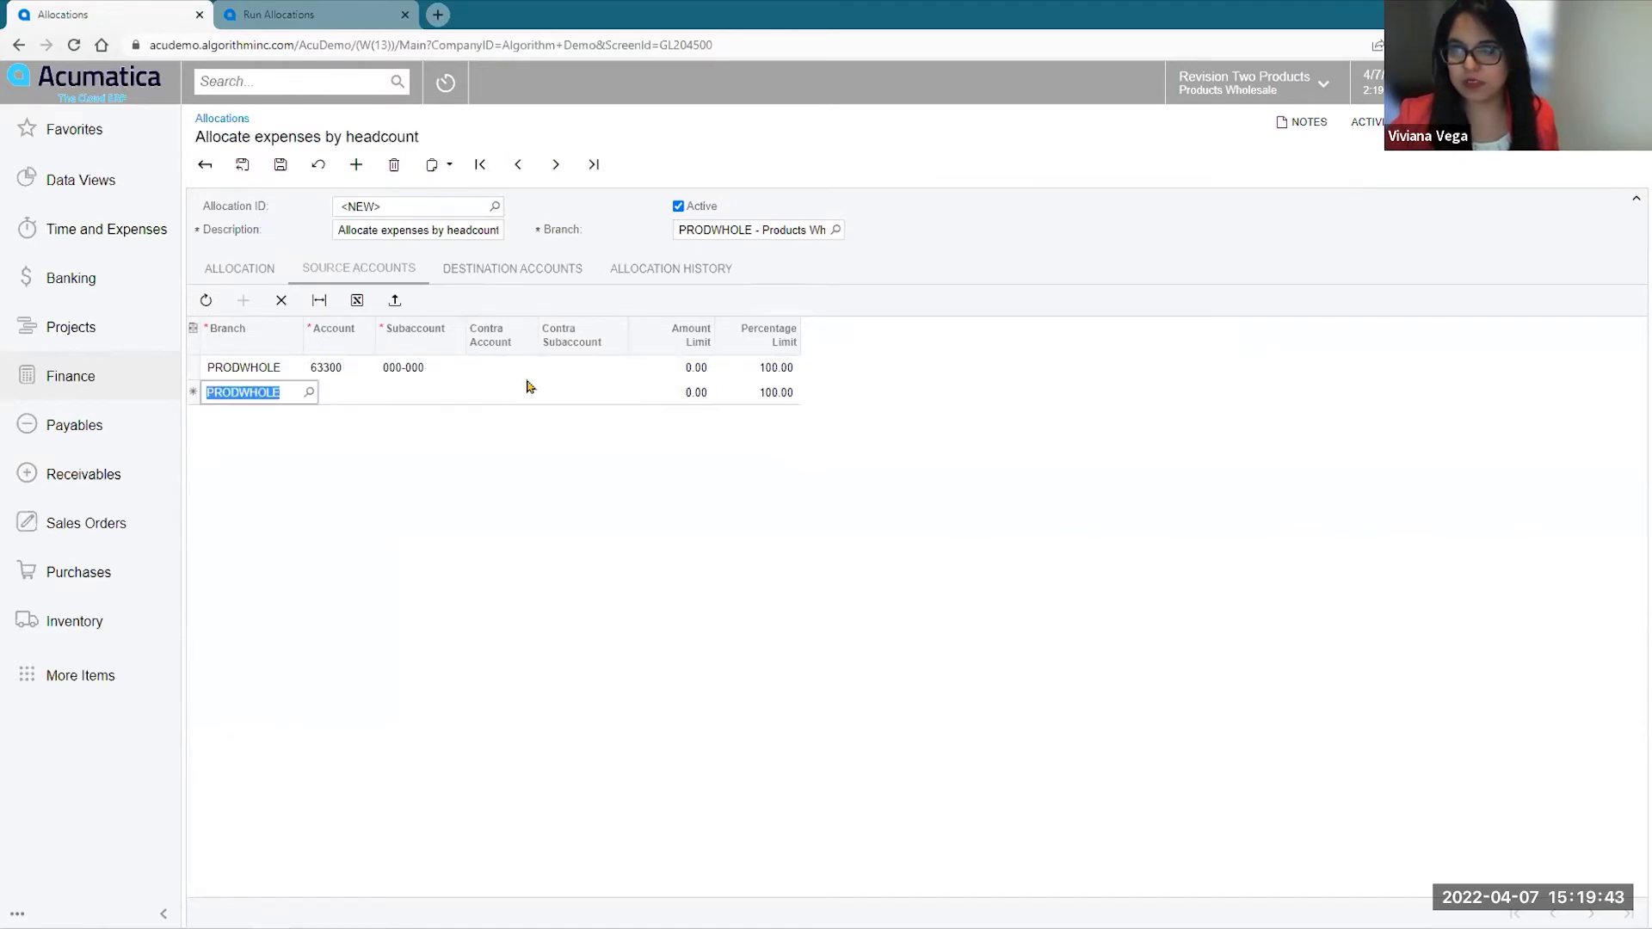
{"action": "key", "text": "Tab"}
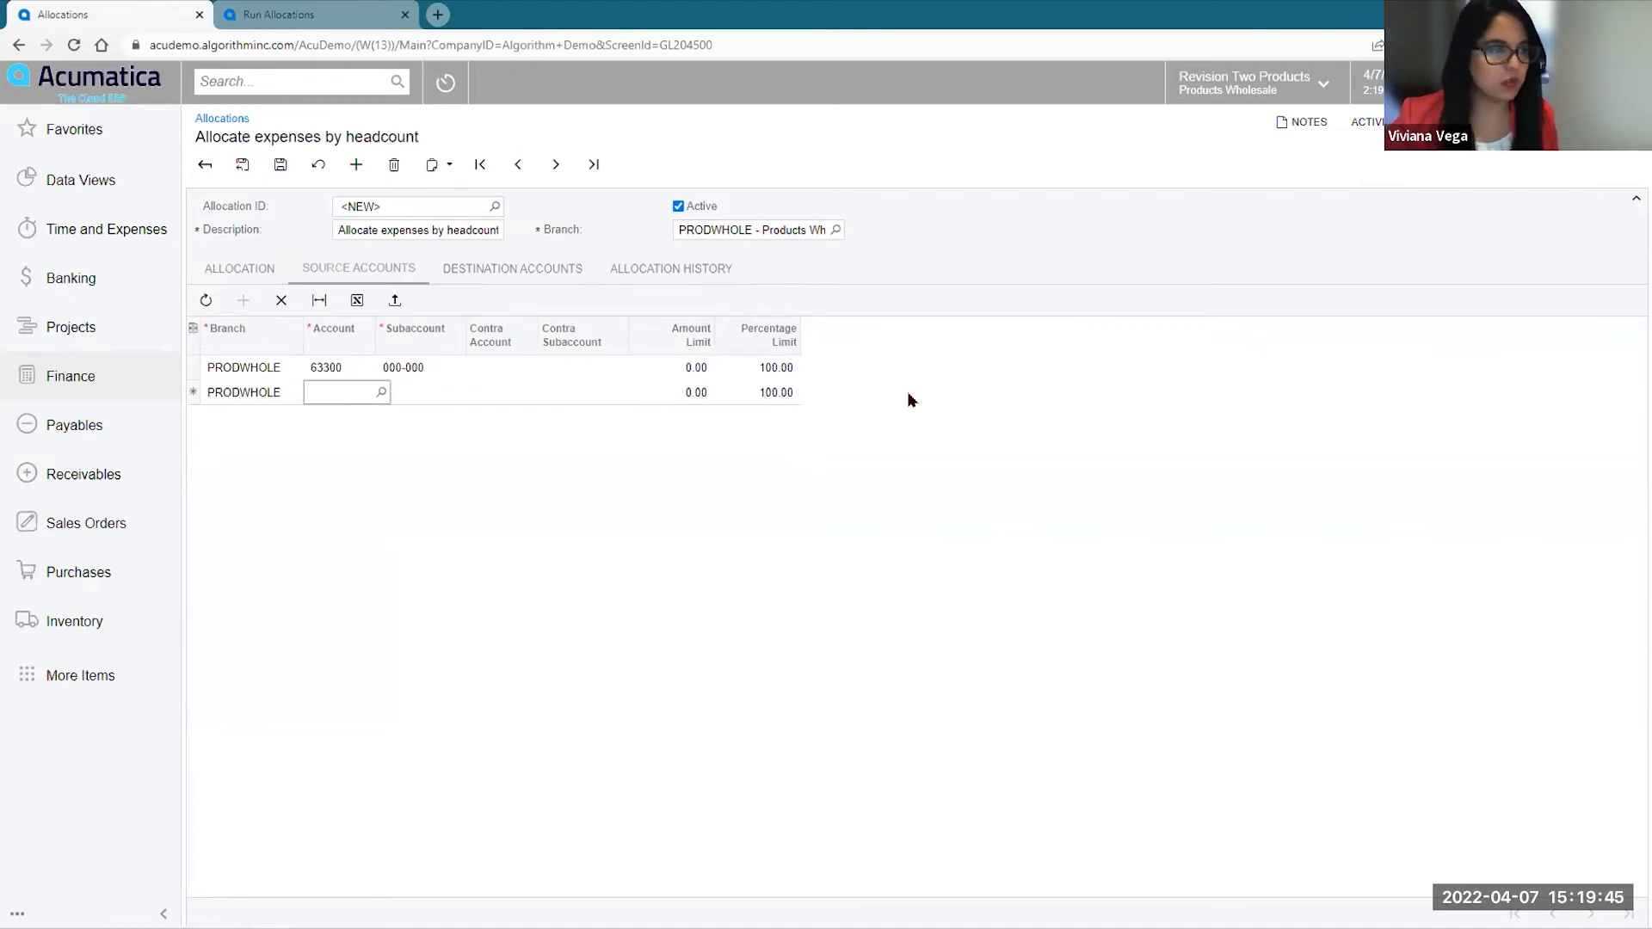
{"action": "type", "text": "630"}
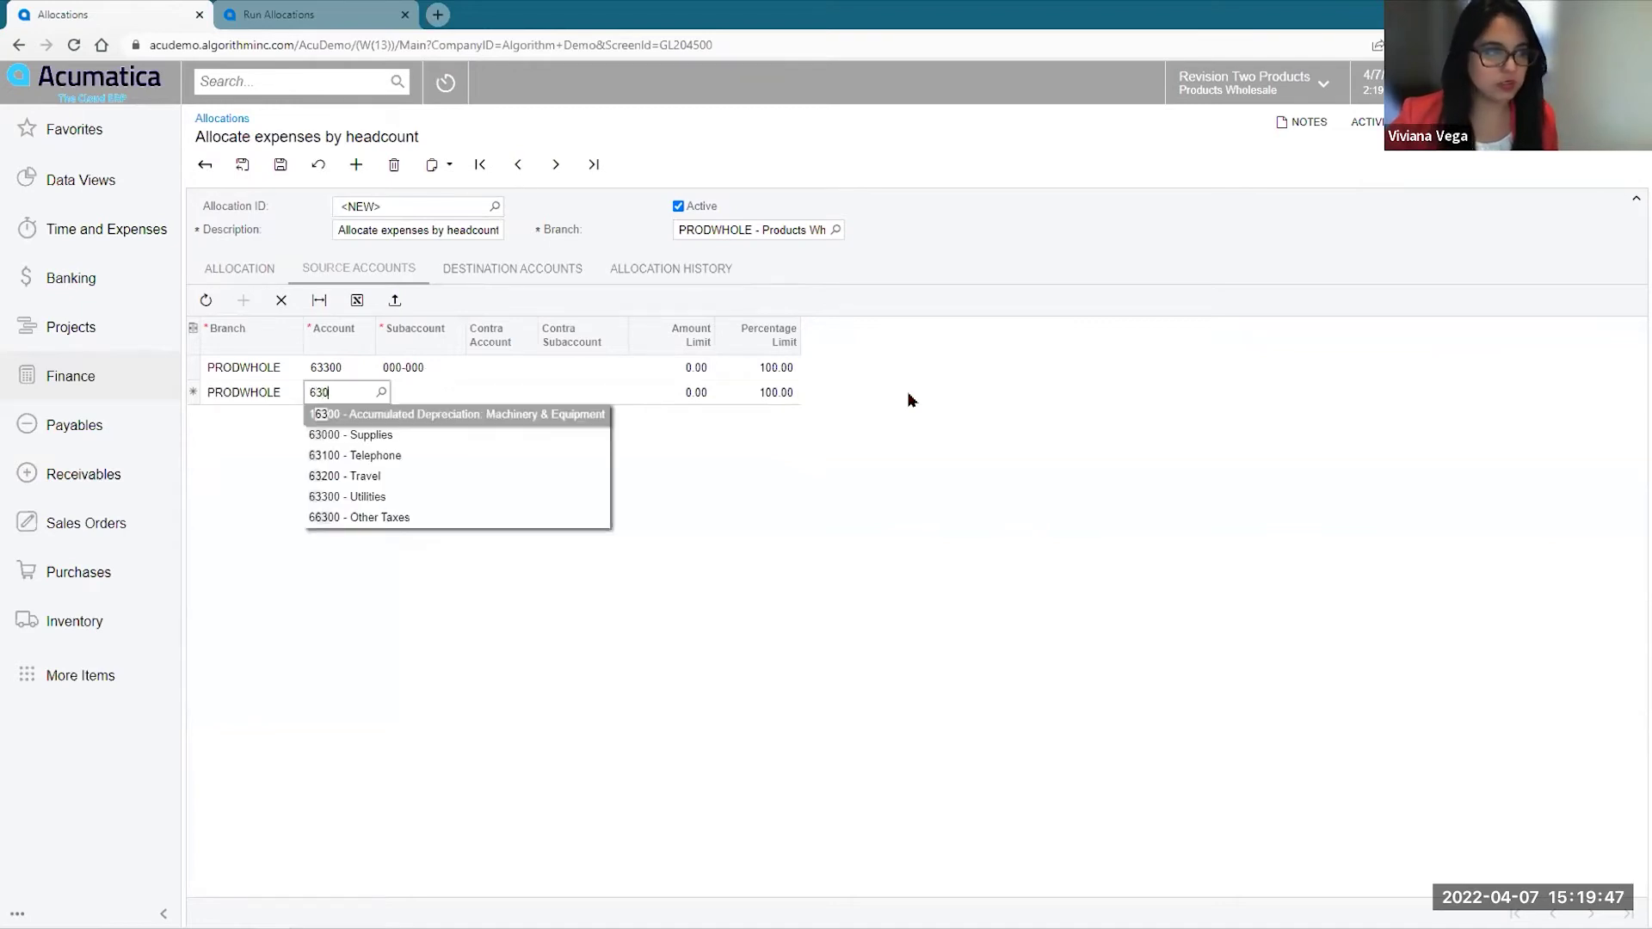
{"action": "type", "text": "000"}
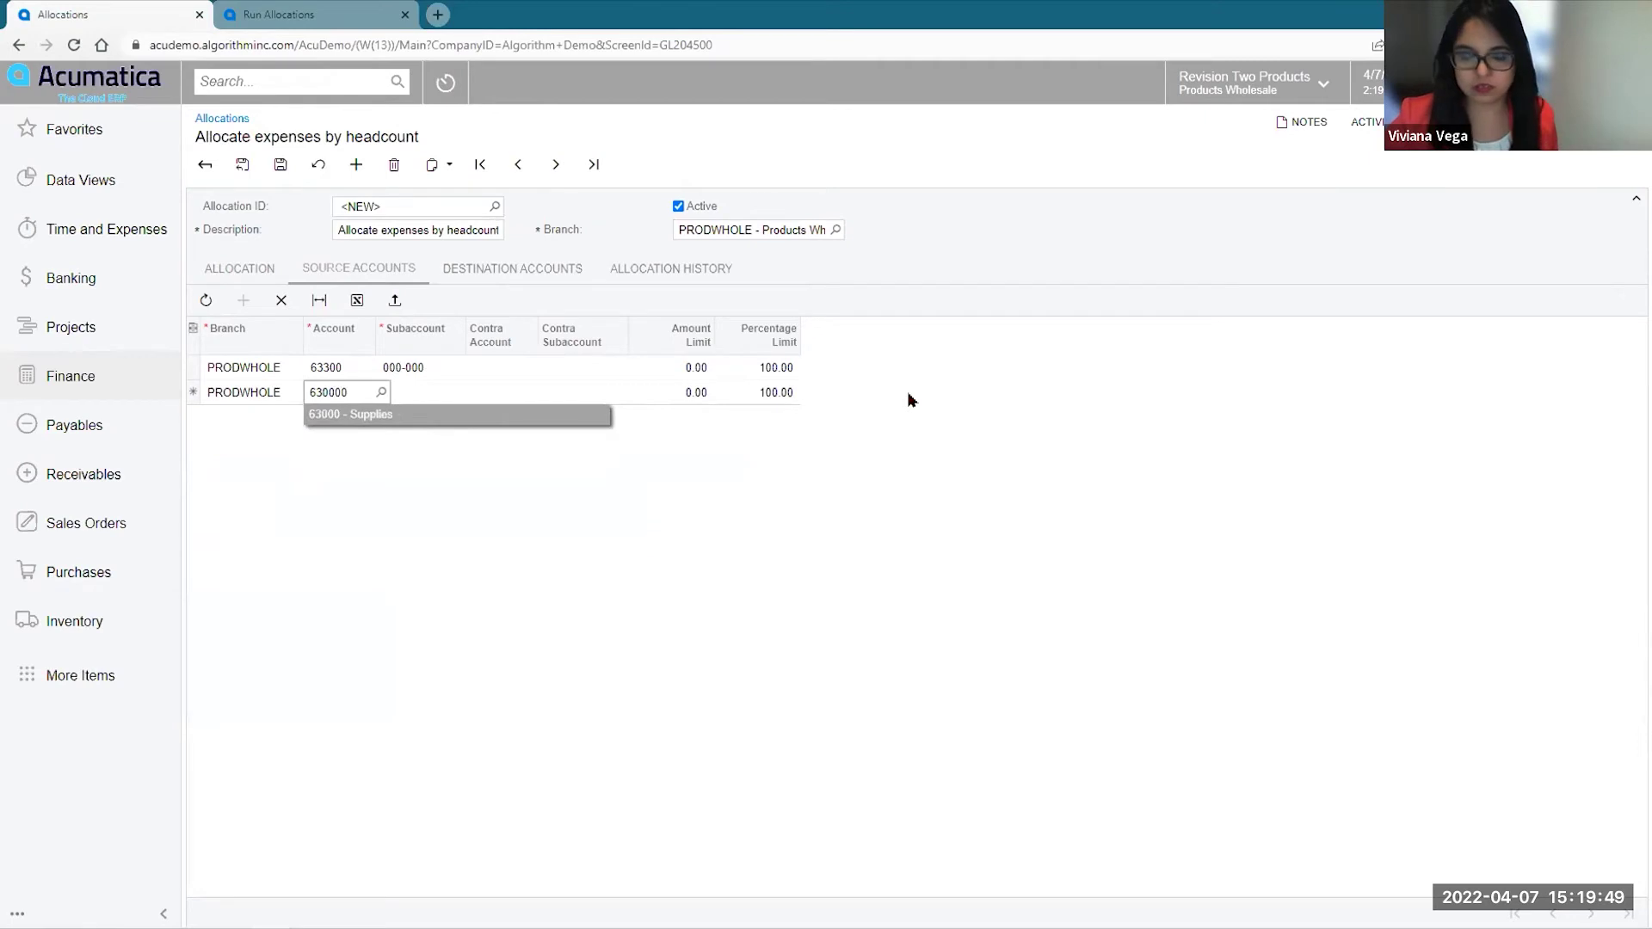
{"action": "key", "text": "Tab"}
{"action": "type", "text": "000-000"}
{"action": "key", "text": "Tab"}
{"action": "key", "text": "Tab"}
{"action": "key", "text": "Tab"}
{"action": "key", "text": "Tab"}
{"action": "key", "text": "Tab"}
{"action": "key", "text": "Tab"}
Add source accounts 62100 and 62950 with subaccount 000-000.
{"action": "type", "text": "621000"}
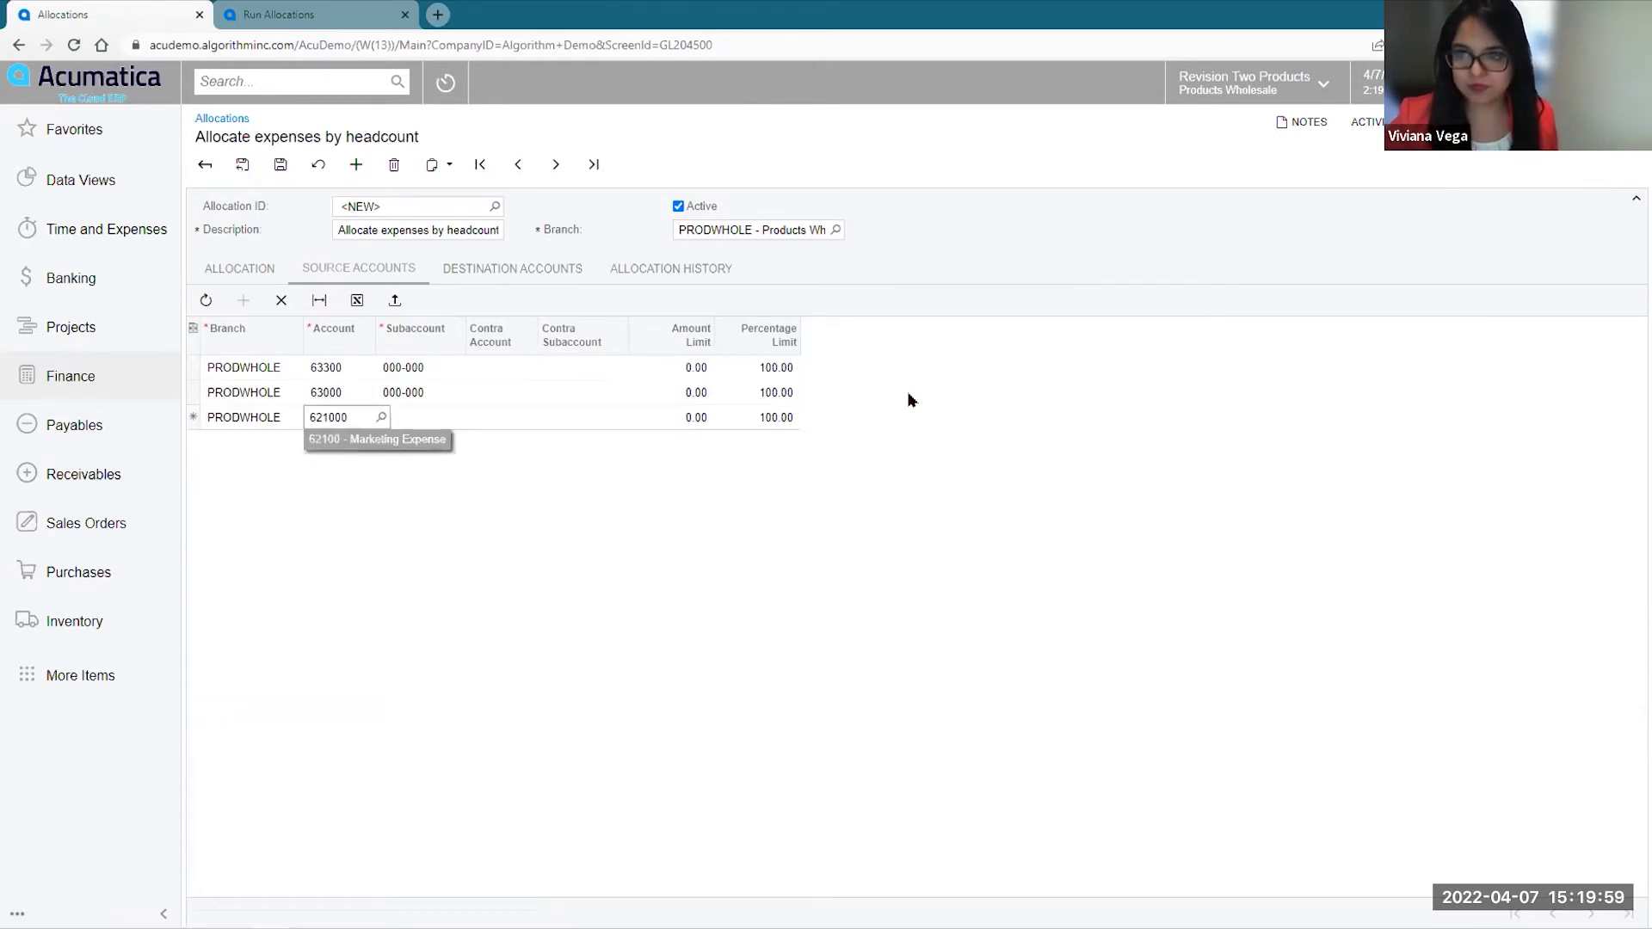
{"action": "key", "text": "Tab"}
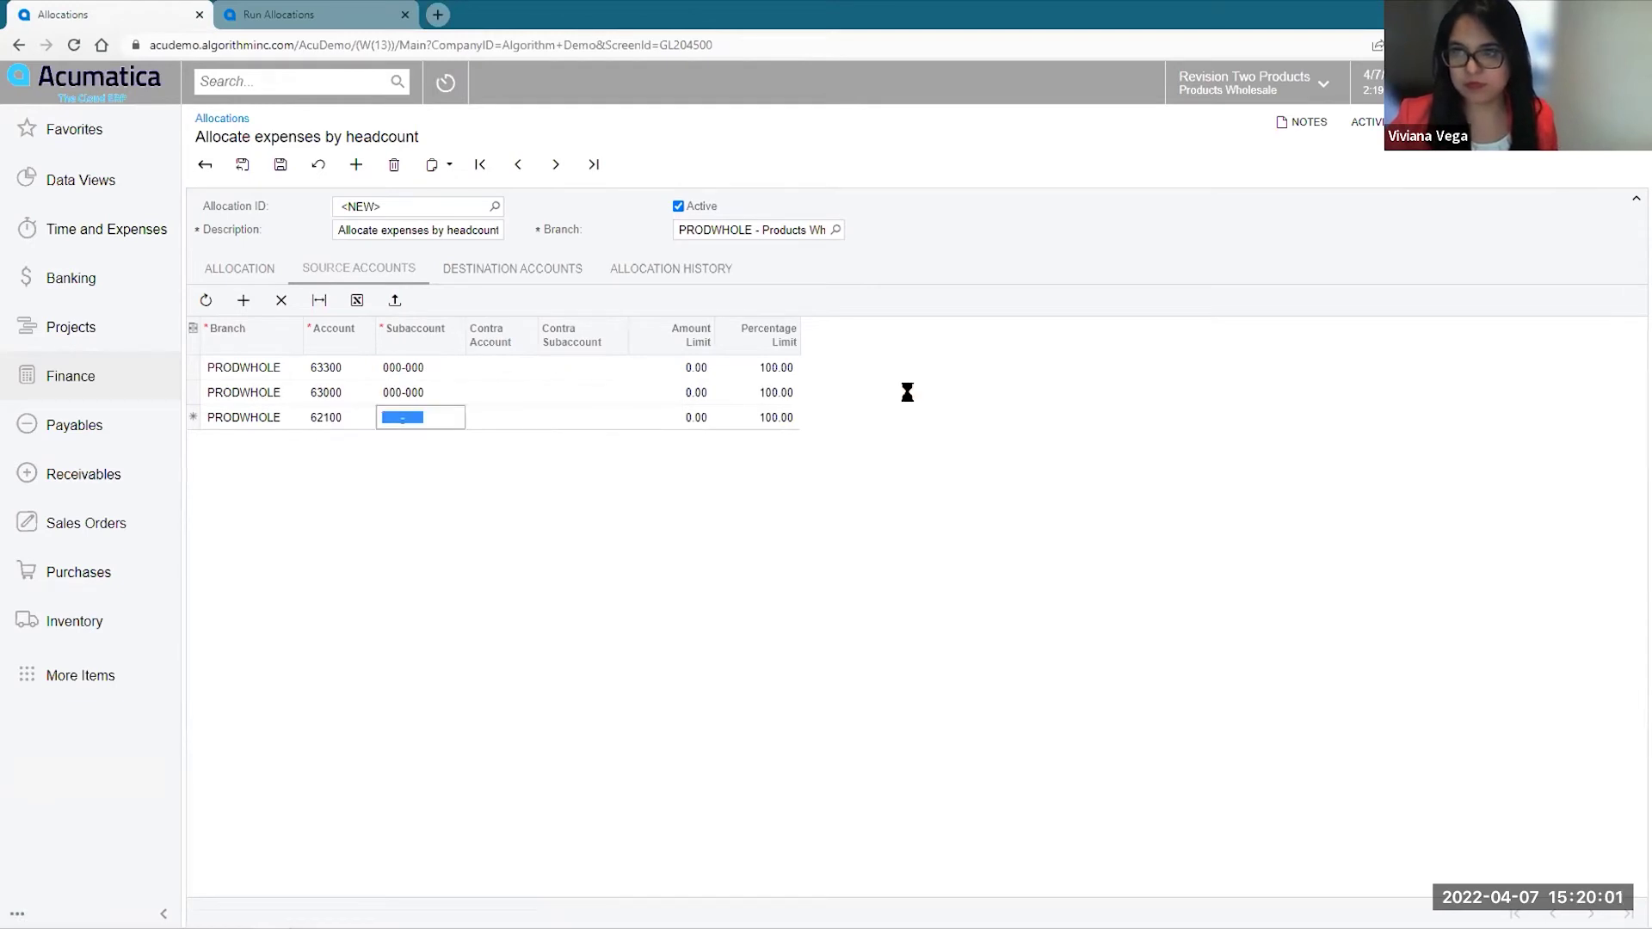
{"action": "type", "text": "000-000"}
{"action": "key", "text": "Tab"}
{"action": "key", "text": "Tab"}
{"action": "key", "text": "Tab"}
{"action": "key", "text": "Tab"}
{"action": "key", "text": "Tab"}
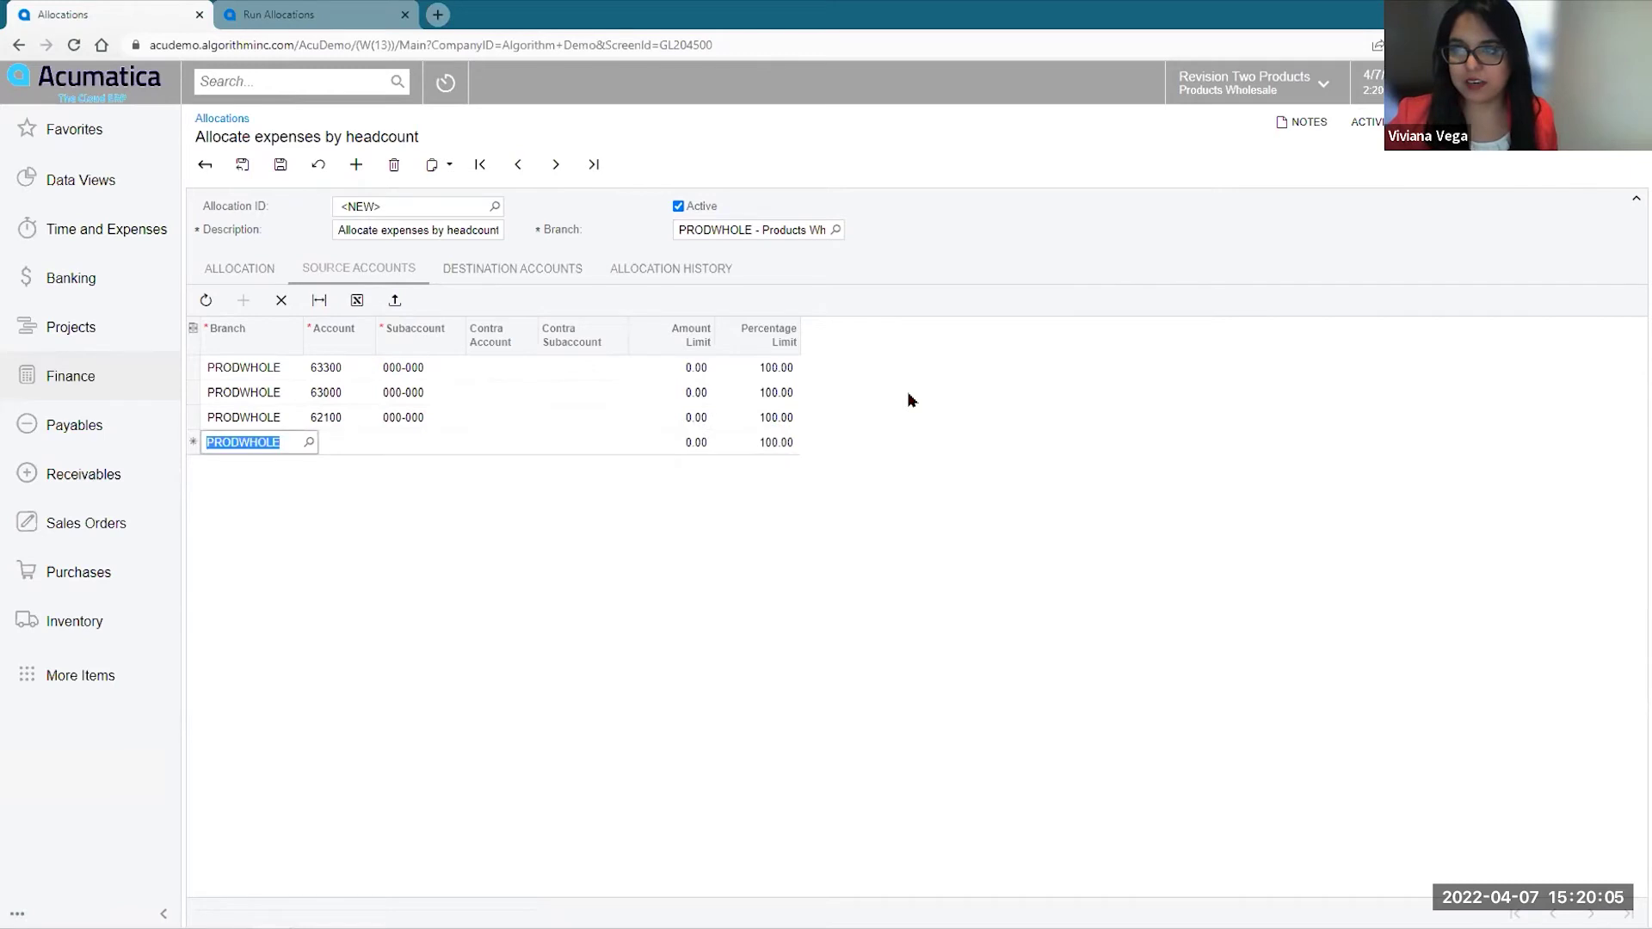
{"action": "key", "text": "Tab"}
{"action": "type", "text": "62950"}
{"action": "key", "text": "Tab"}
{"action": "type", "text": "000-000"}
{"action": "key", "text": "Tab"}
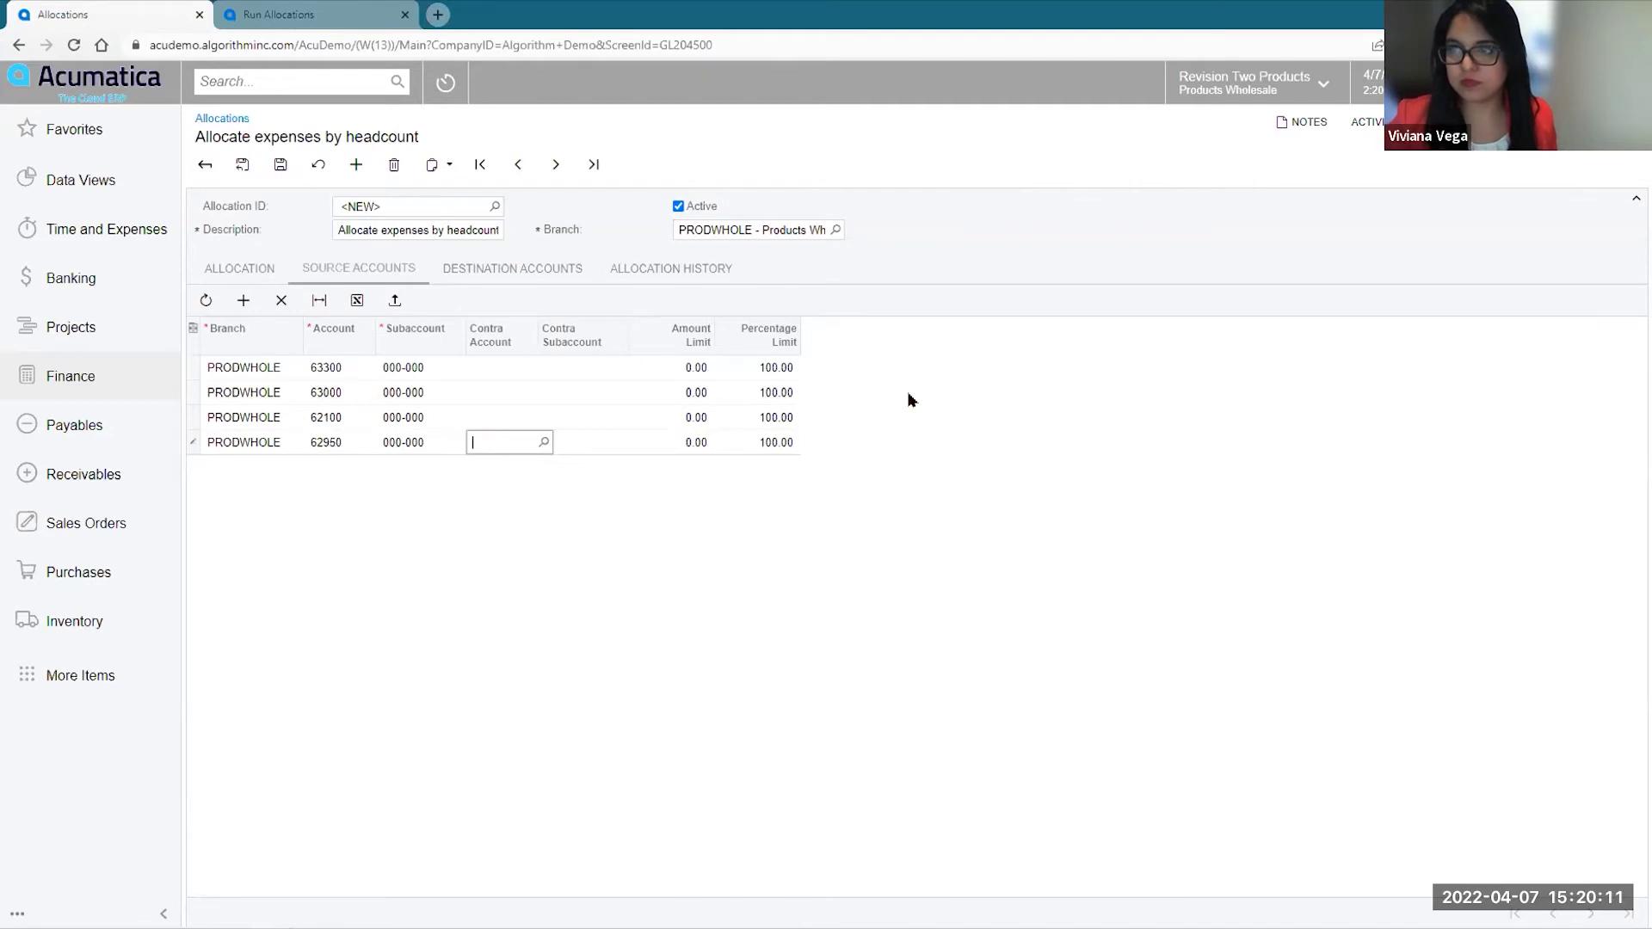
Add destination rows PRODWHOLE at 50% and SERVEAST at 10%, subaccount 000-000.
{"action": "left_click", "coordinate": [476, 267]}
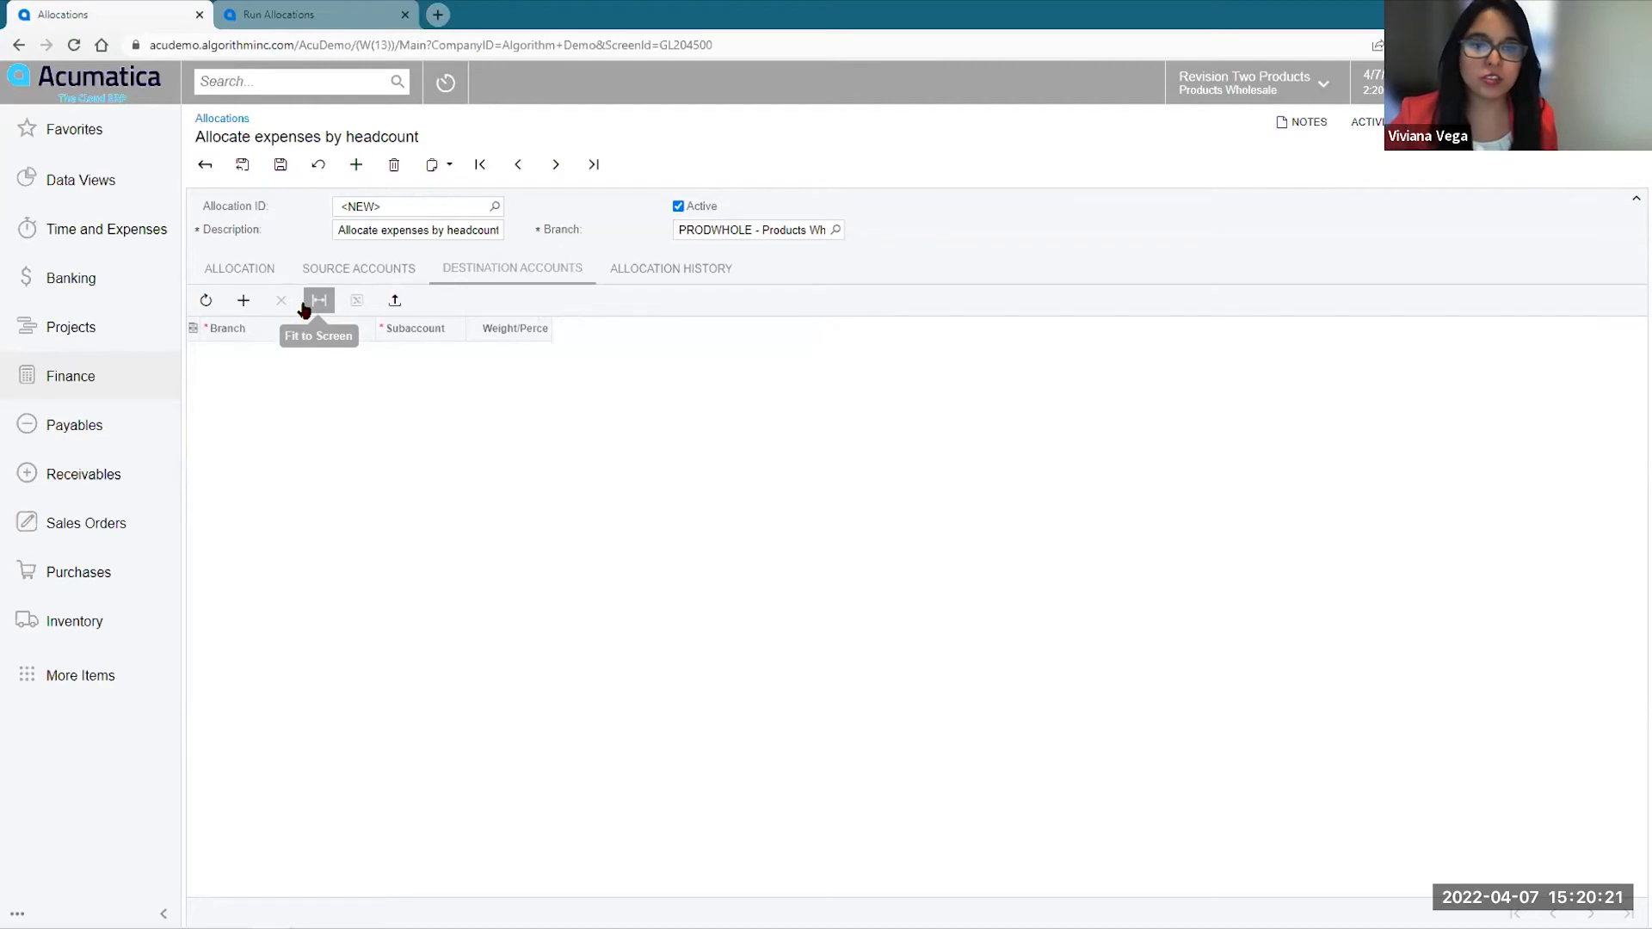
{"action": "left_click", "coordinate": [240, 306]}
{"action": "left_click", "coordinate": [344, 352]}
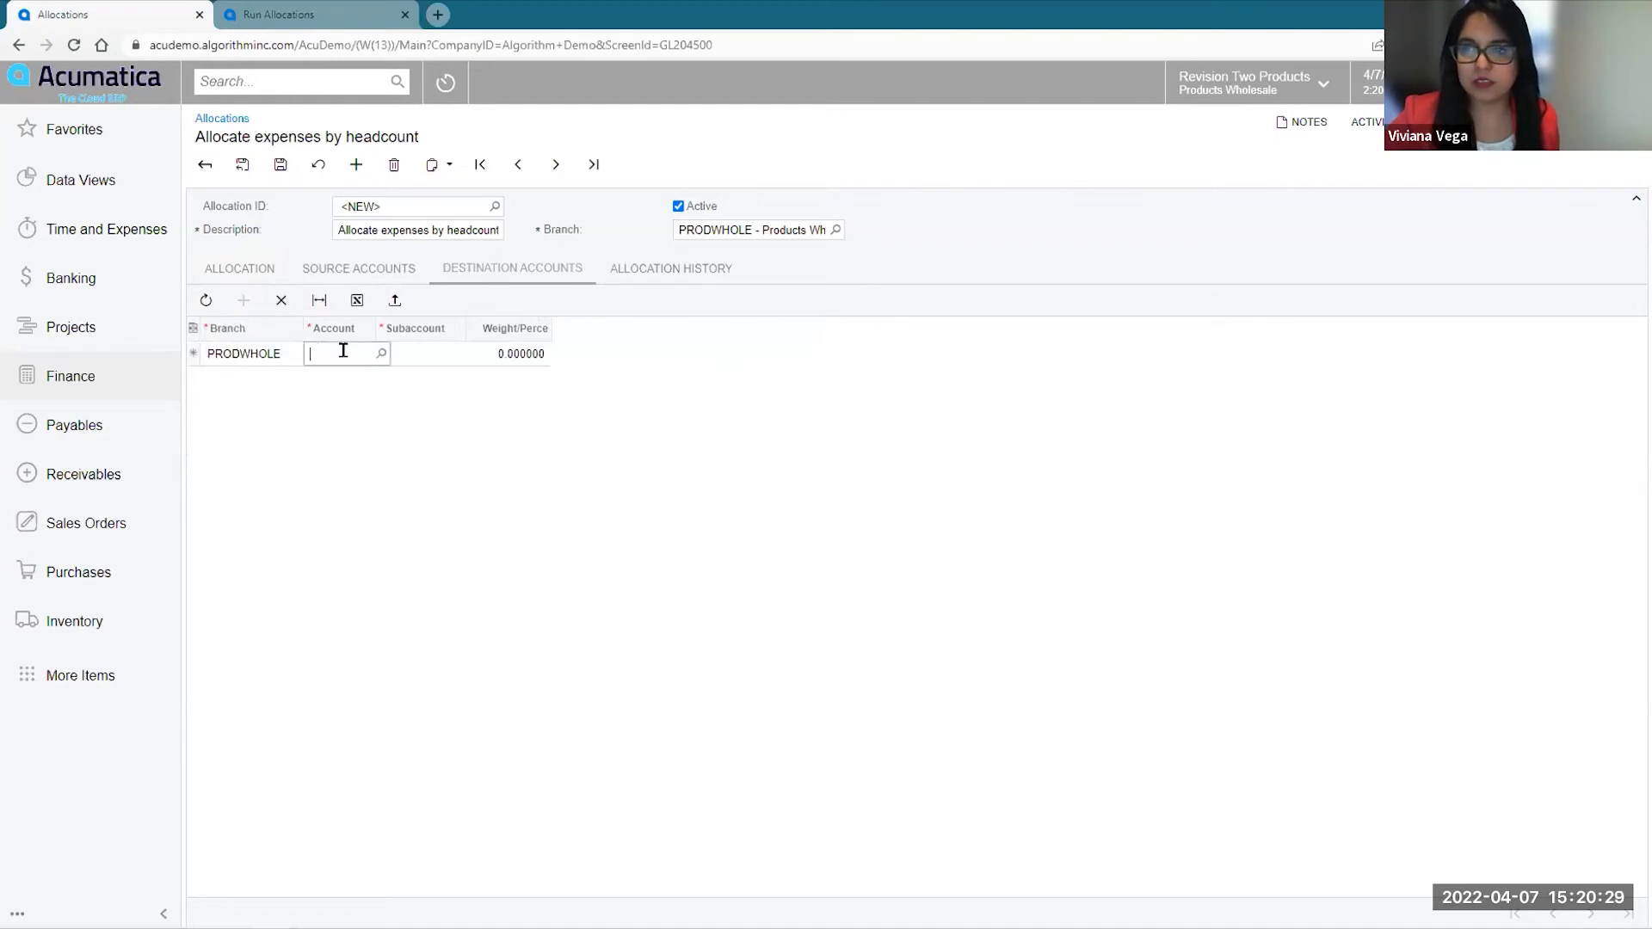
{"action": "key", "text": "Tab"}
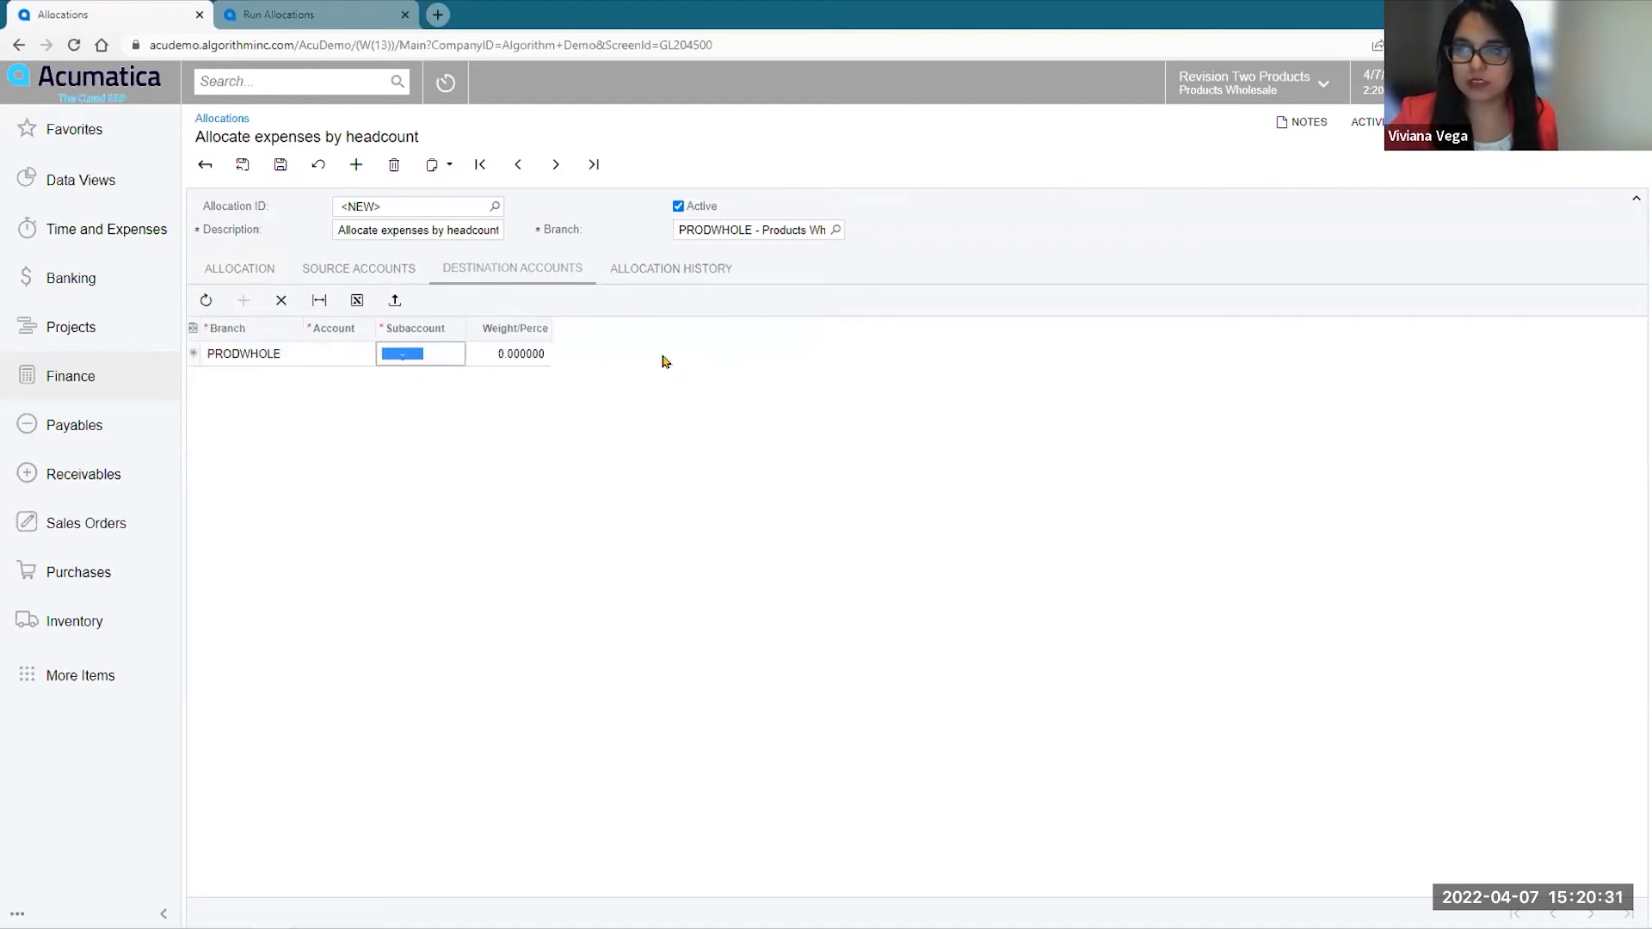
{"action": "type", "text": "000000"}
{"action": "key", "text": "Tab"}
{"action": "type", "text": "50"}
{"action": "key", "text": "Tab"}
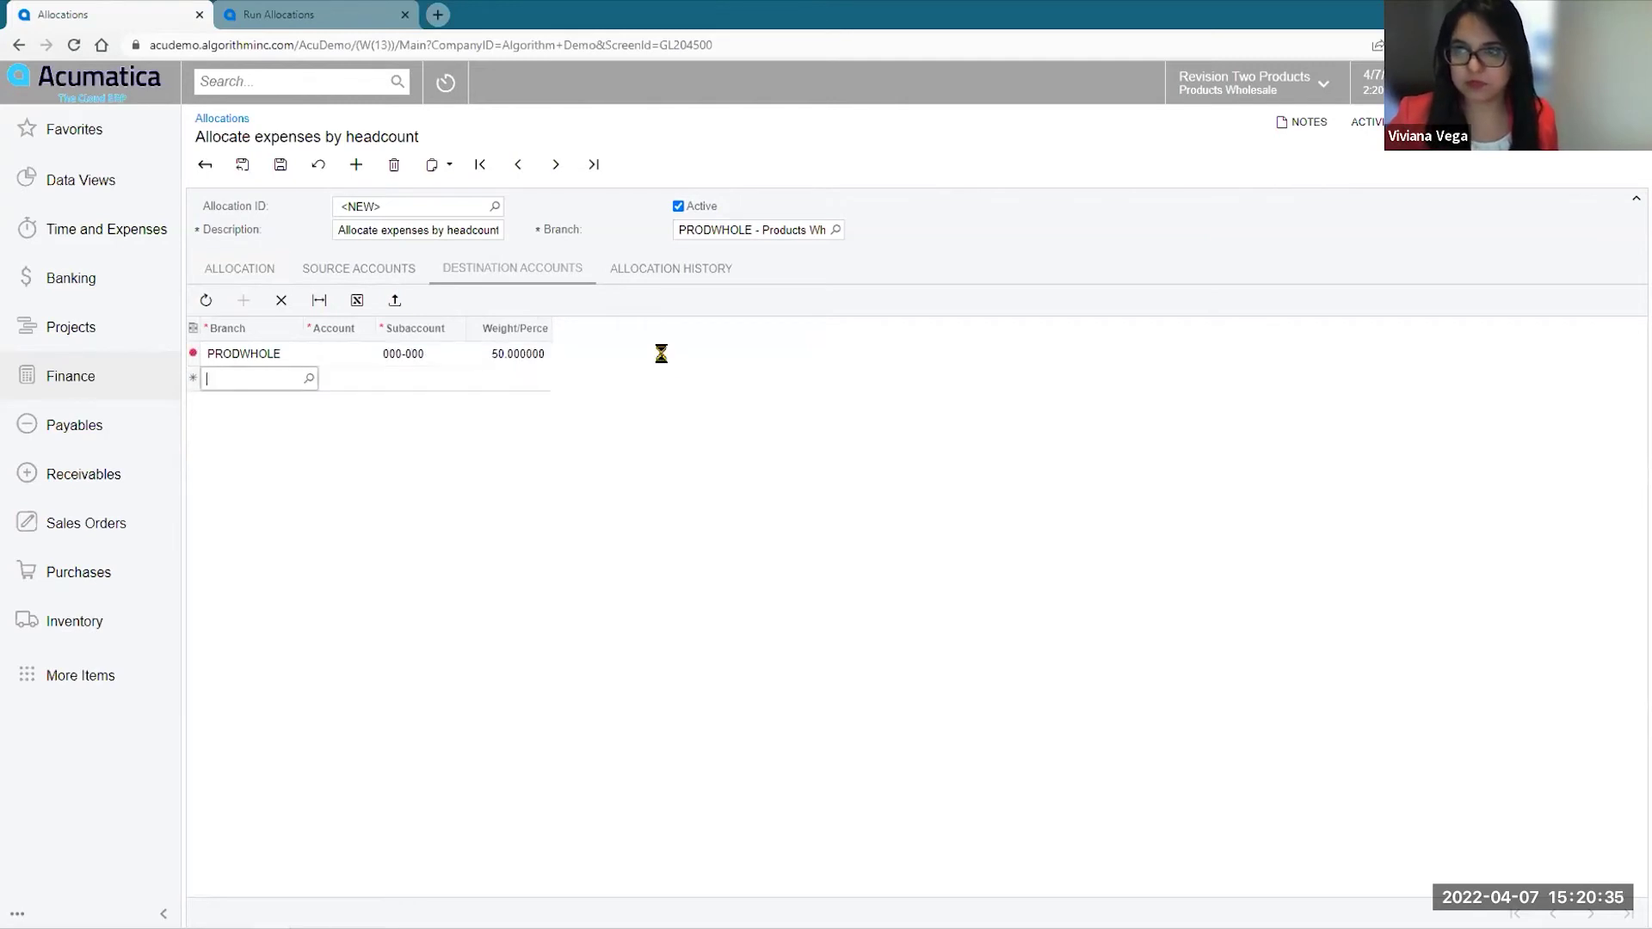
{"action": "type", "text": "ser"}
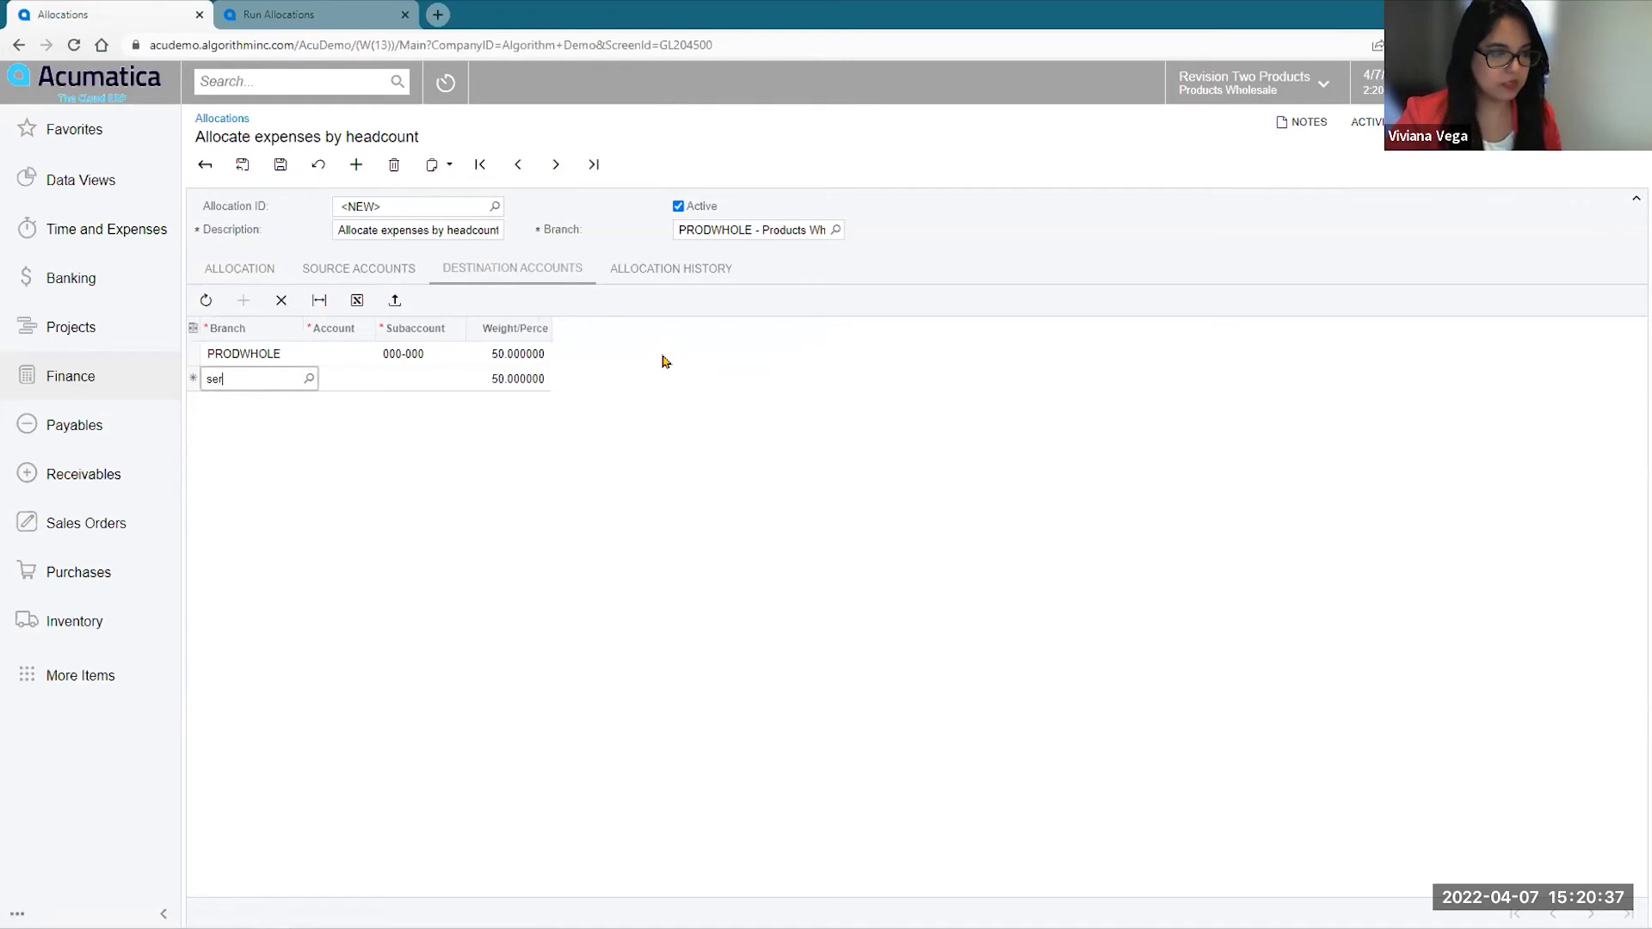
{"action": "key", "text": "Tab"}
{"action": "key", "text": "Tab"}
{"action": "type", "text": "000-000"}
{"action": "key", "text": "Tab"}
{"action": "type", "text": "10"}
{"action": "key", "text": "Tab"}
Add destination rows PRODRETAIL at 30% and SERVWEST at 10%, subaccount 000-000.
{"action": "type", "text": "prod"}
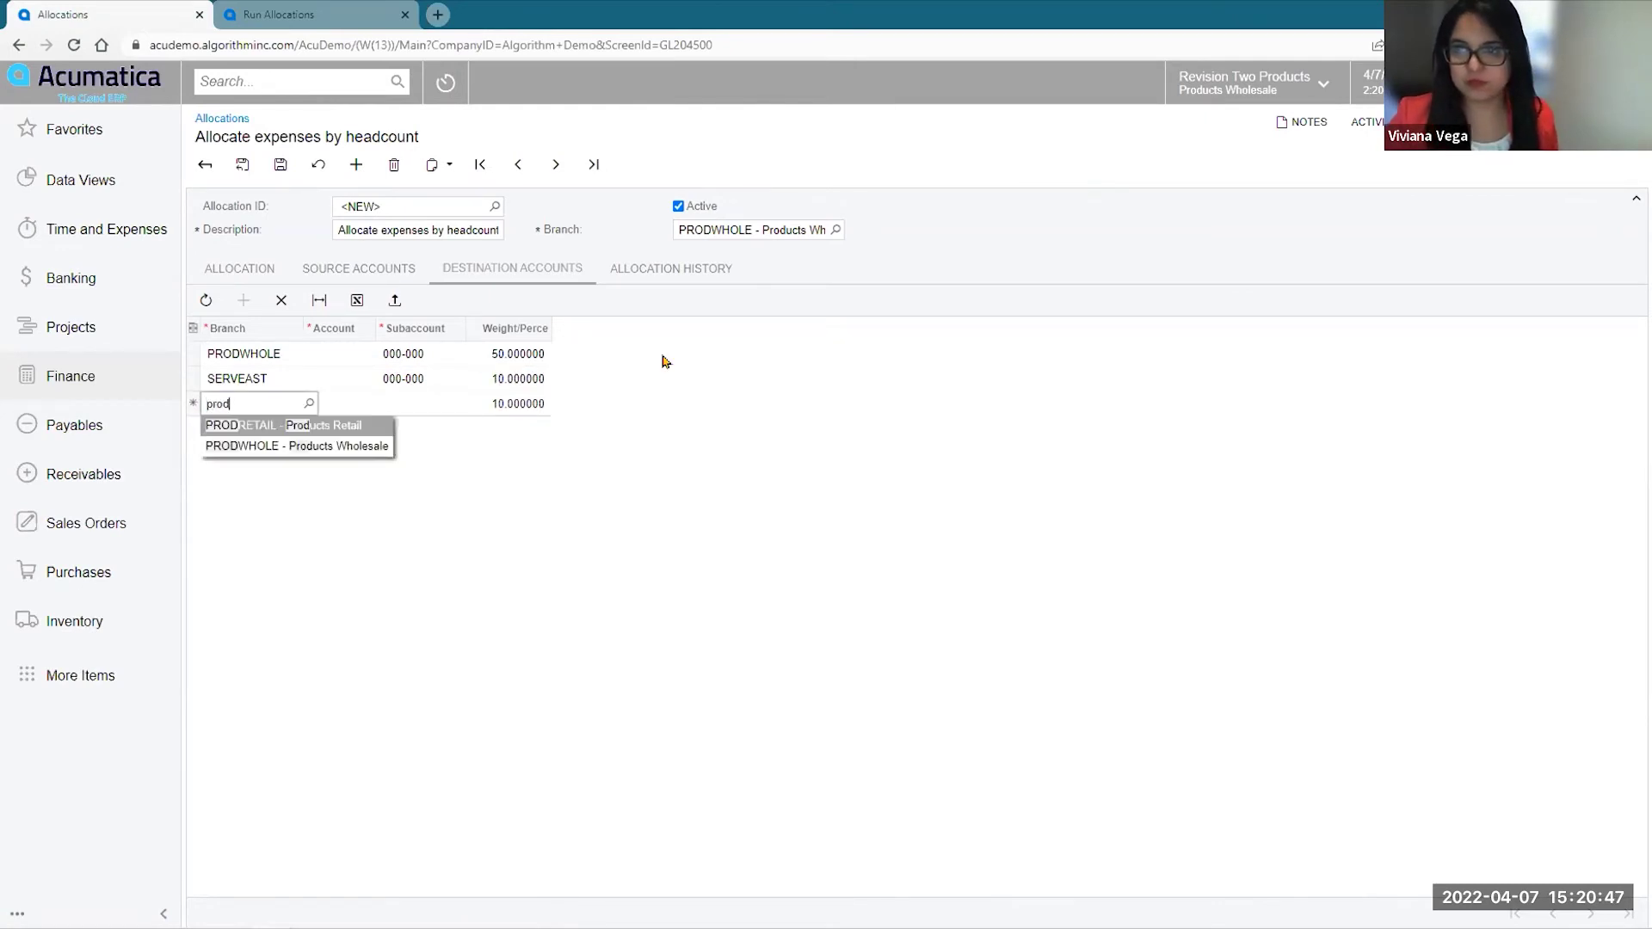
{"action": "key", "text": "Tab"}
{"action": "key", "text": "Tab"}
{"action": "type", "text": "000-000"}
{"action": "key", "text": "Tab"}
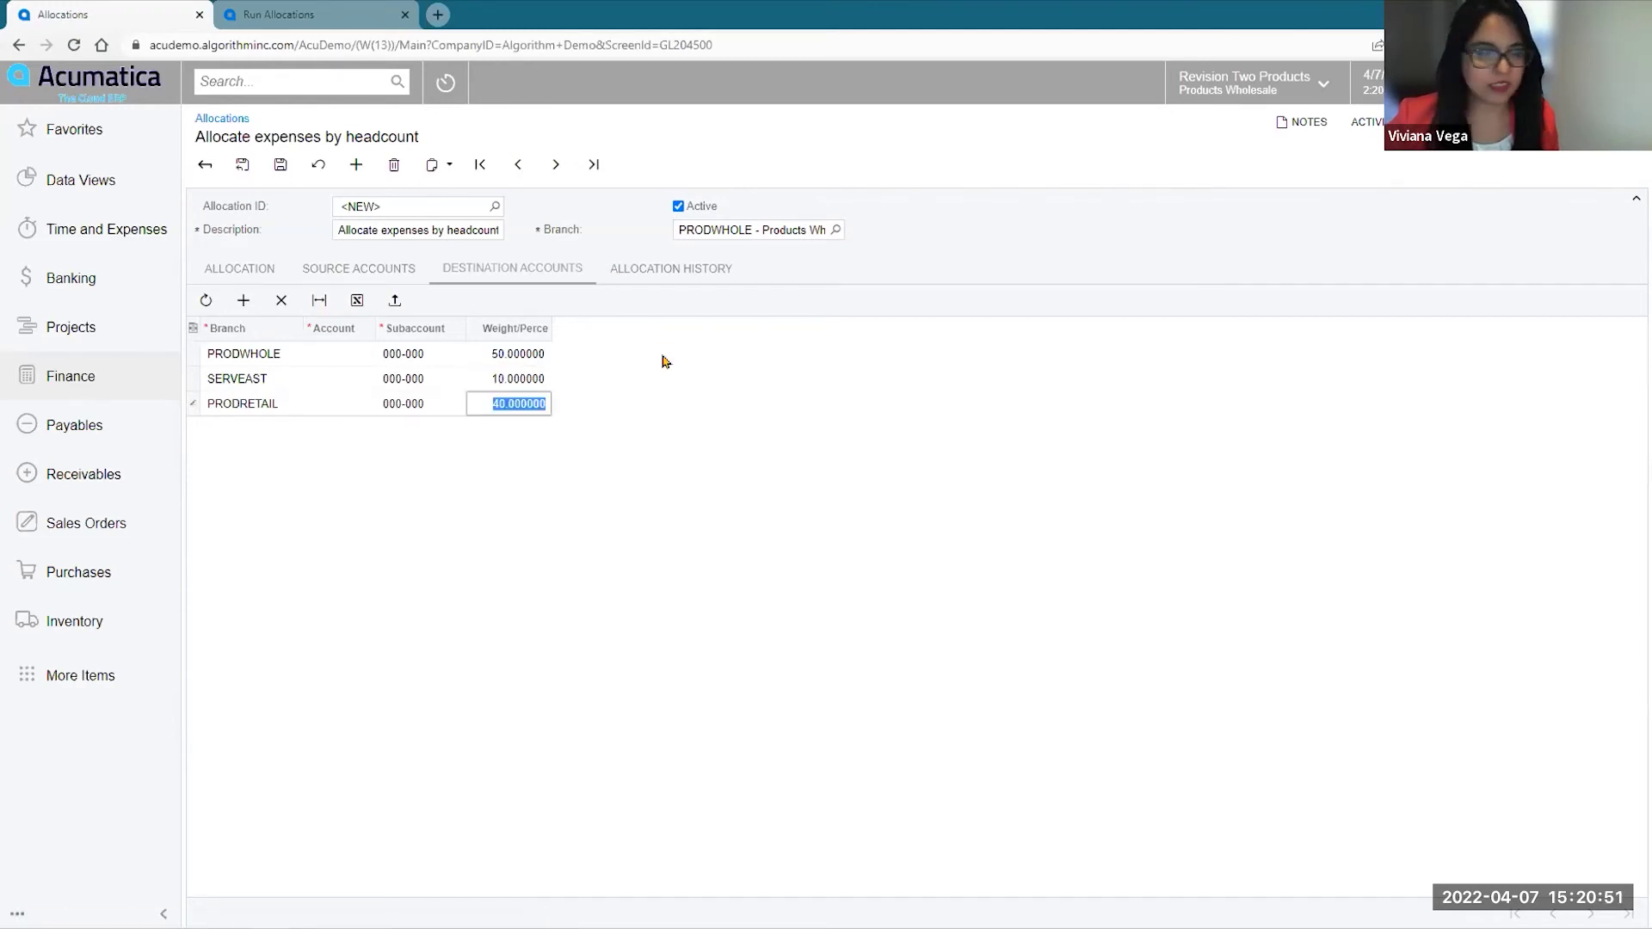
{"action": "type", "text": "30"}
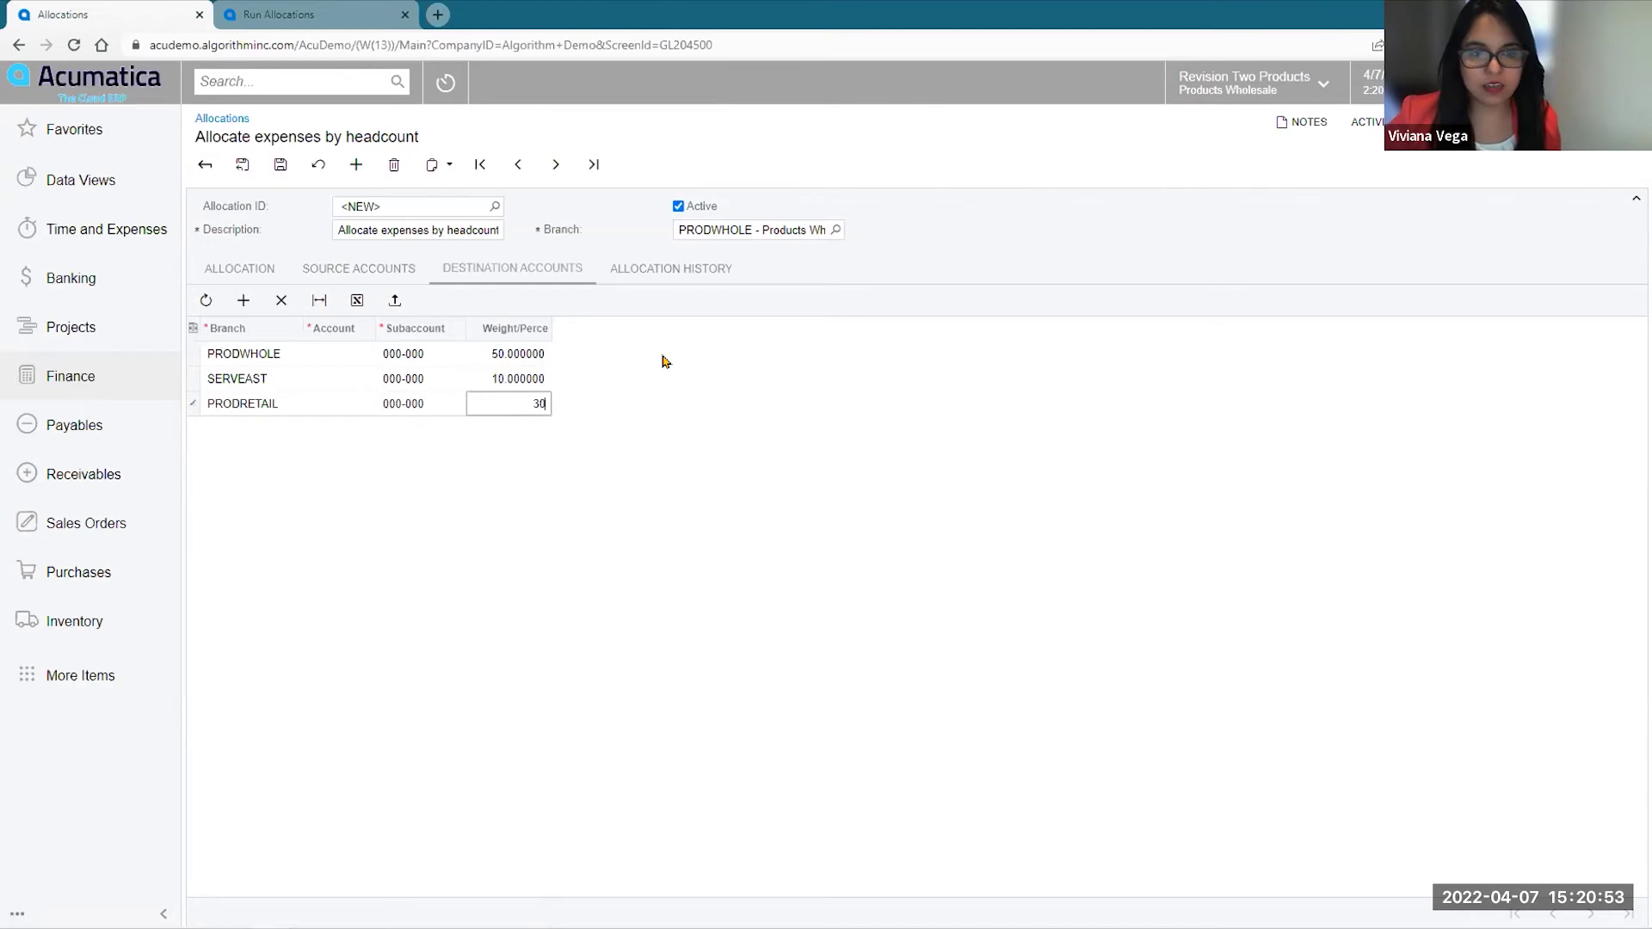
{"action": "key", "text": "Tab"}
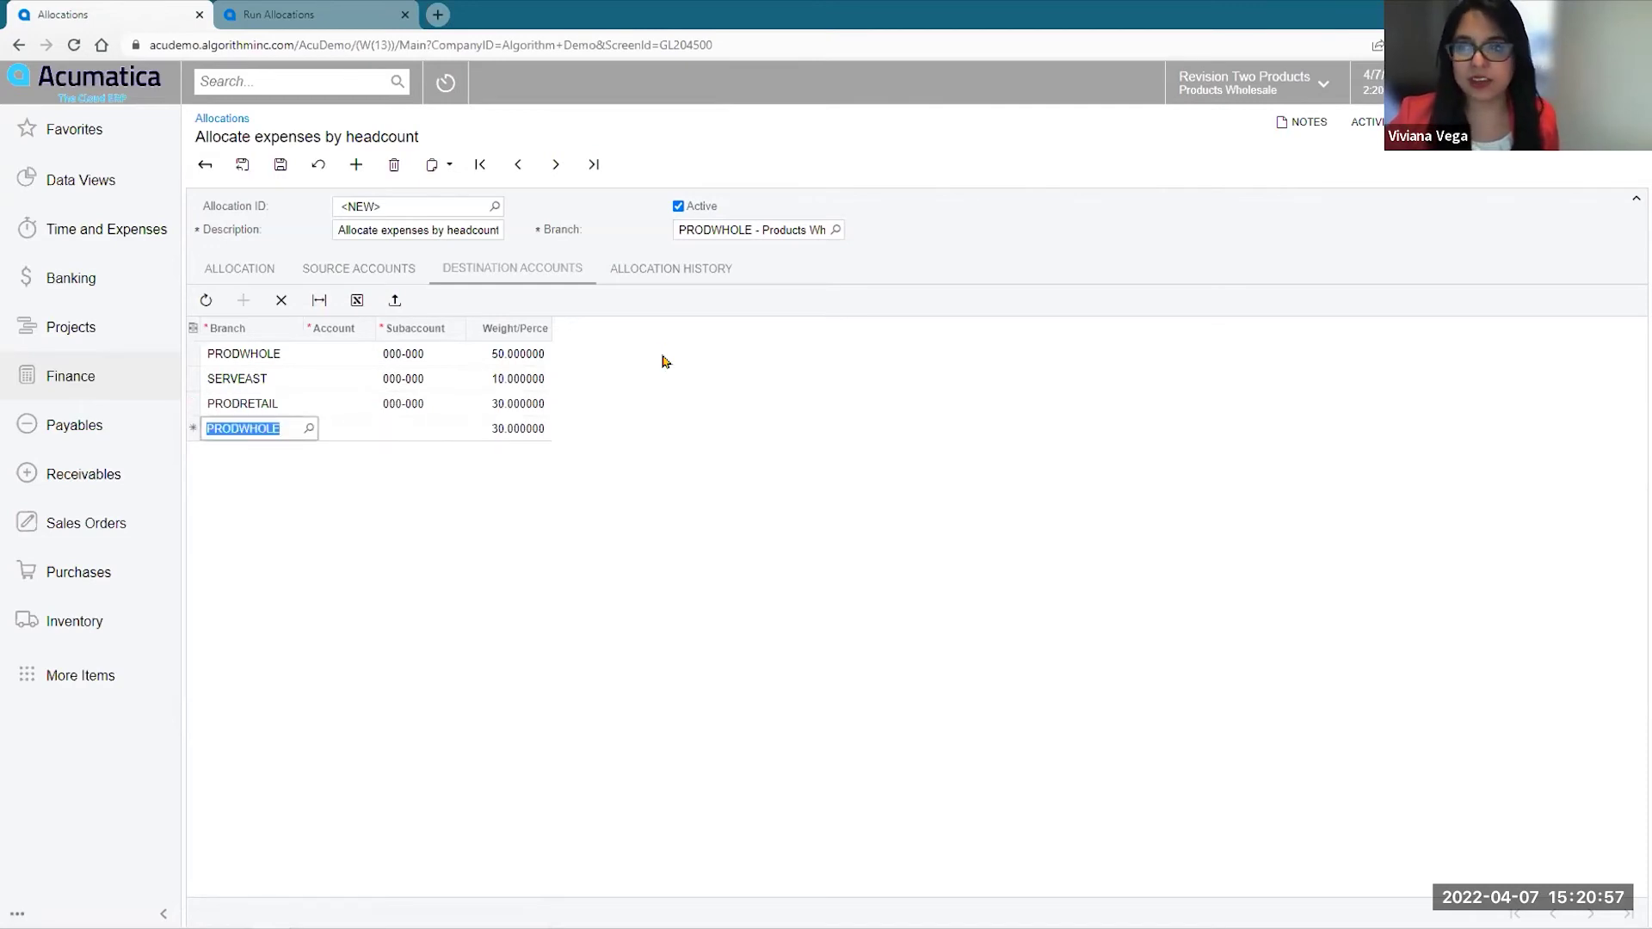
{"action": "type", "text": "serv"}
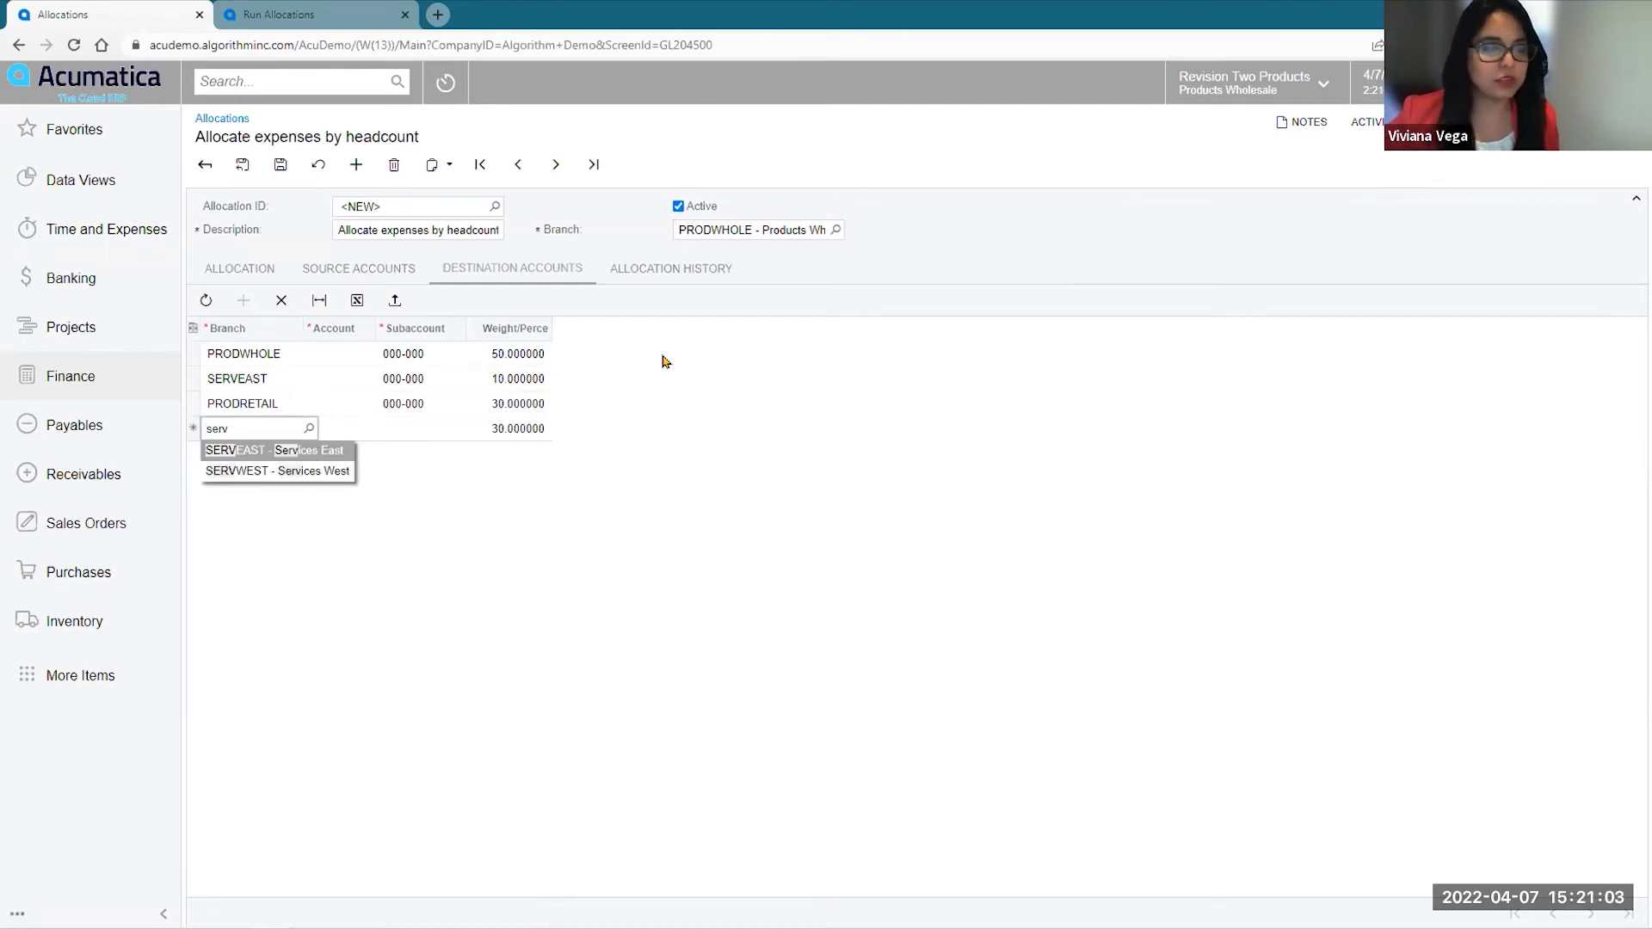
{"action": "key", "text": "Down"}
{"action": "key", "text": "Tab"}
{"action": "key", "text": "Tab"}
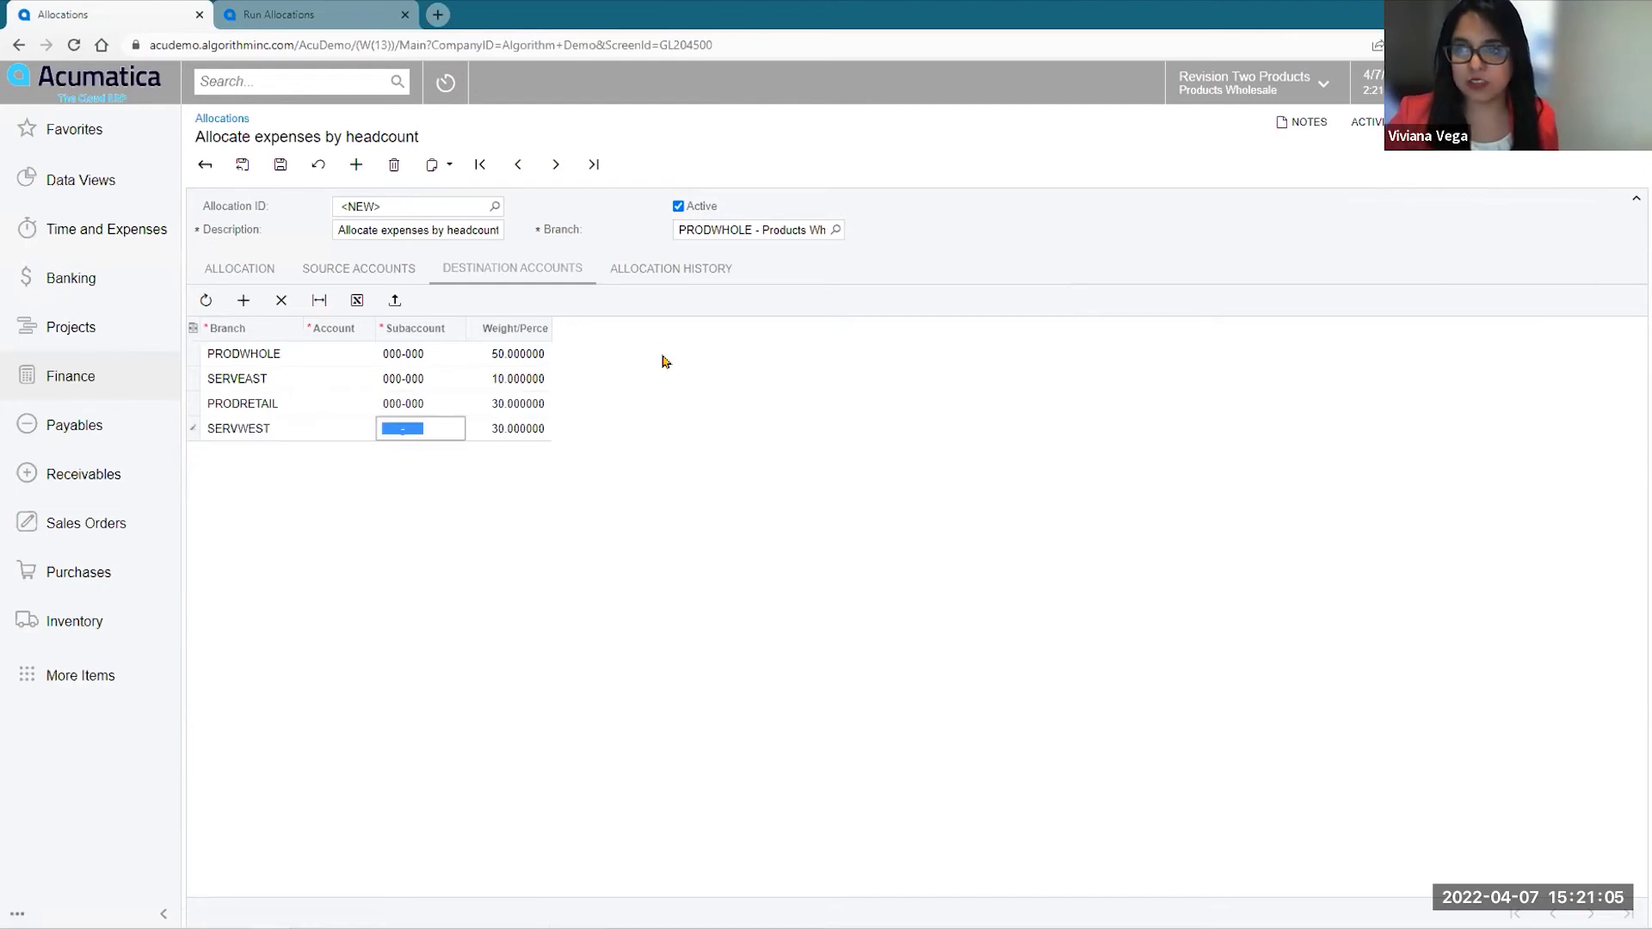
{"action": "type", "text": "0000000"}
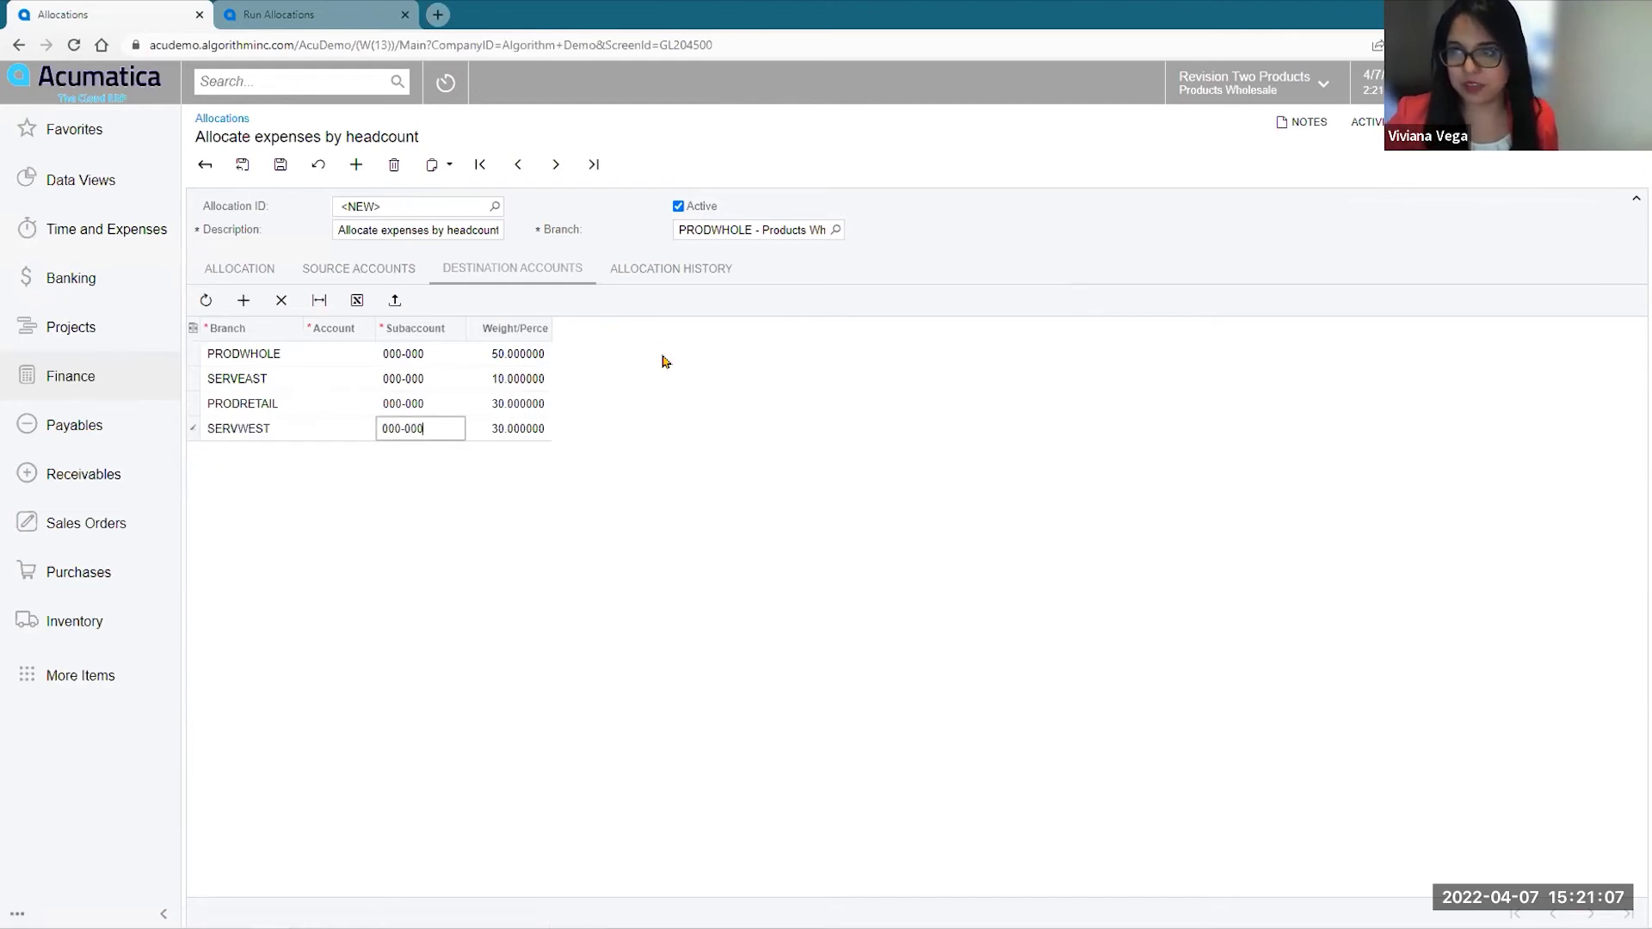
{"action": "key", "text": "Tab"}
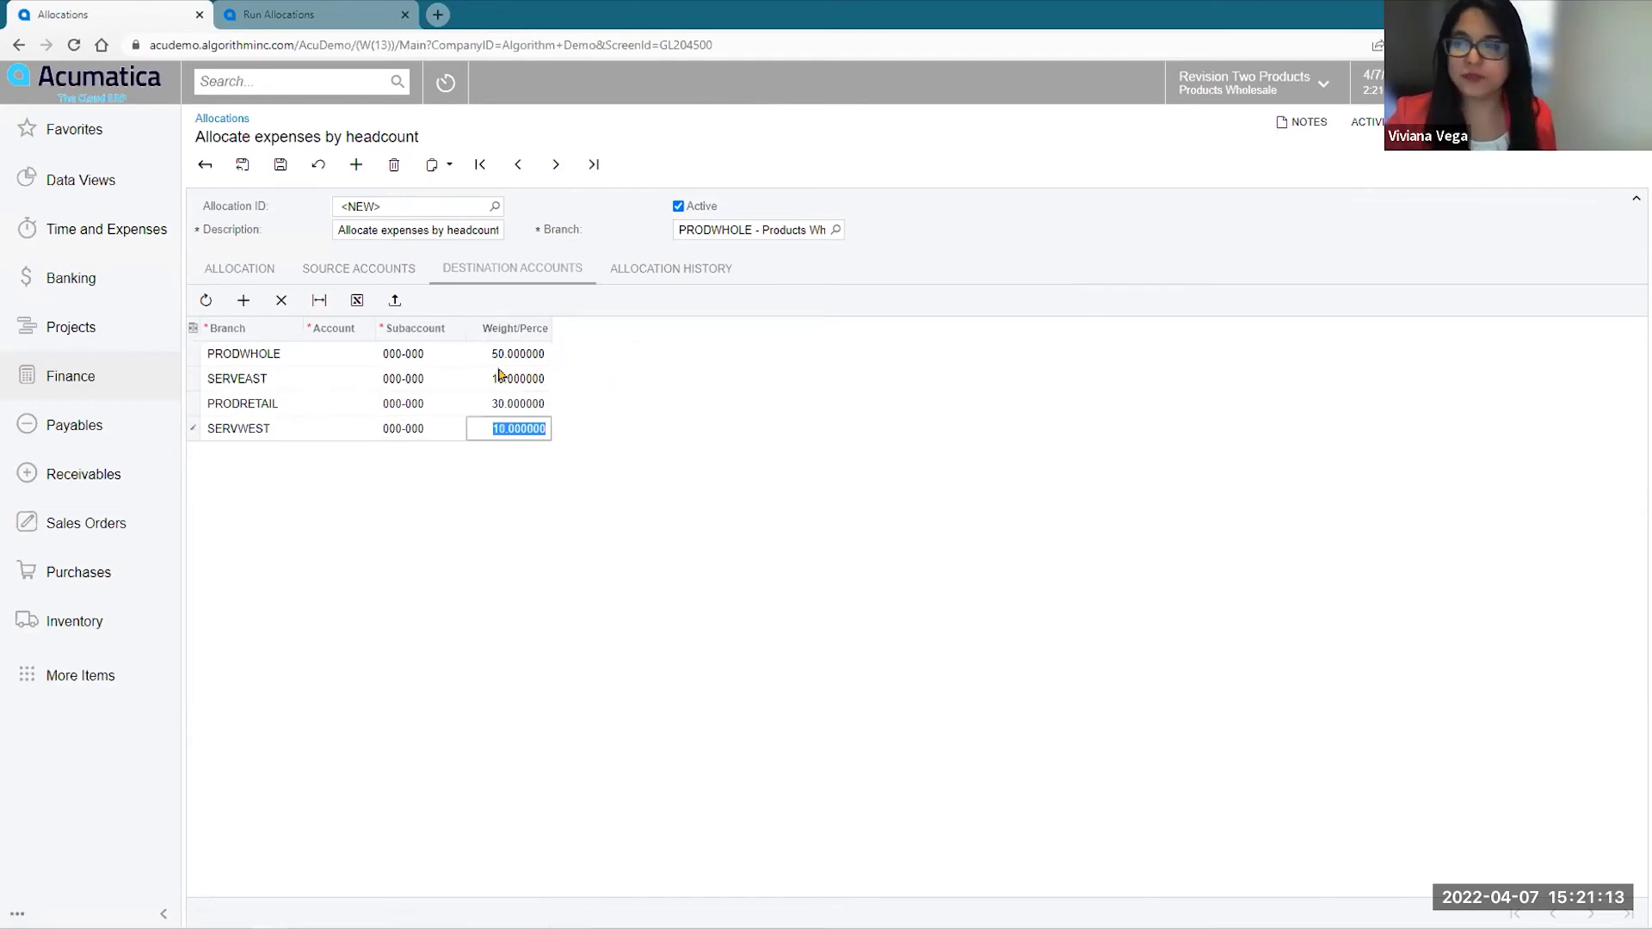
{"action": "left_click", "coordinate": [270, 267]}
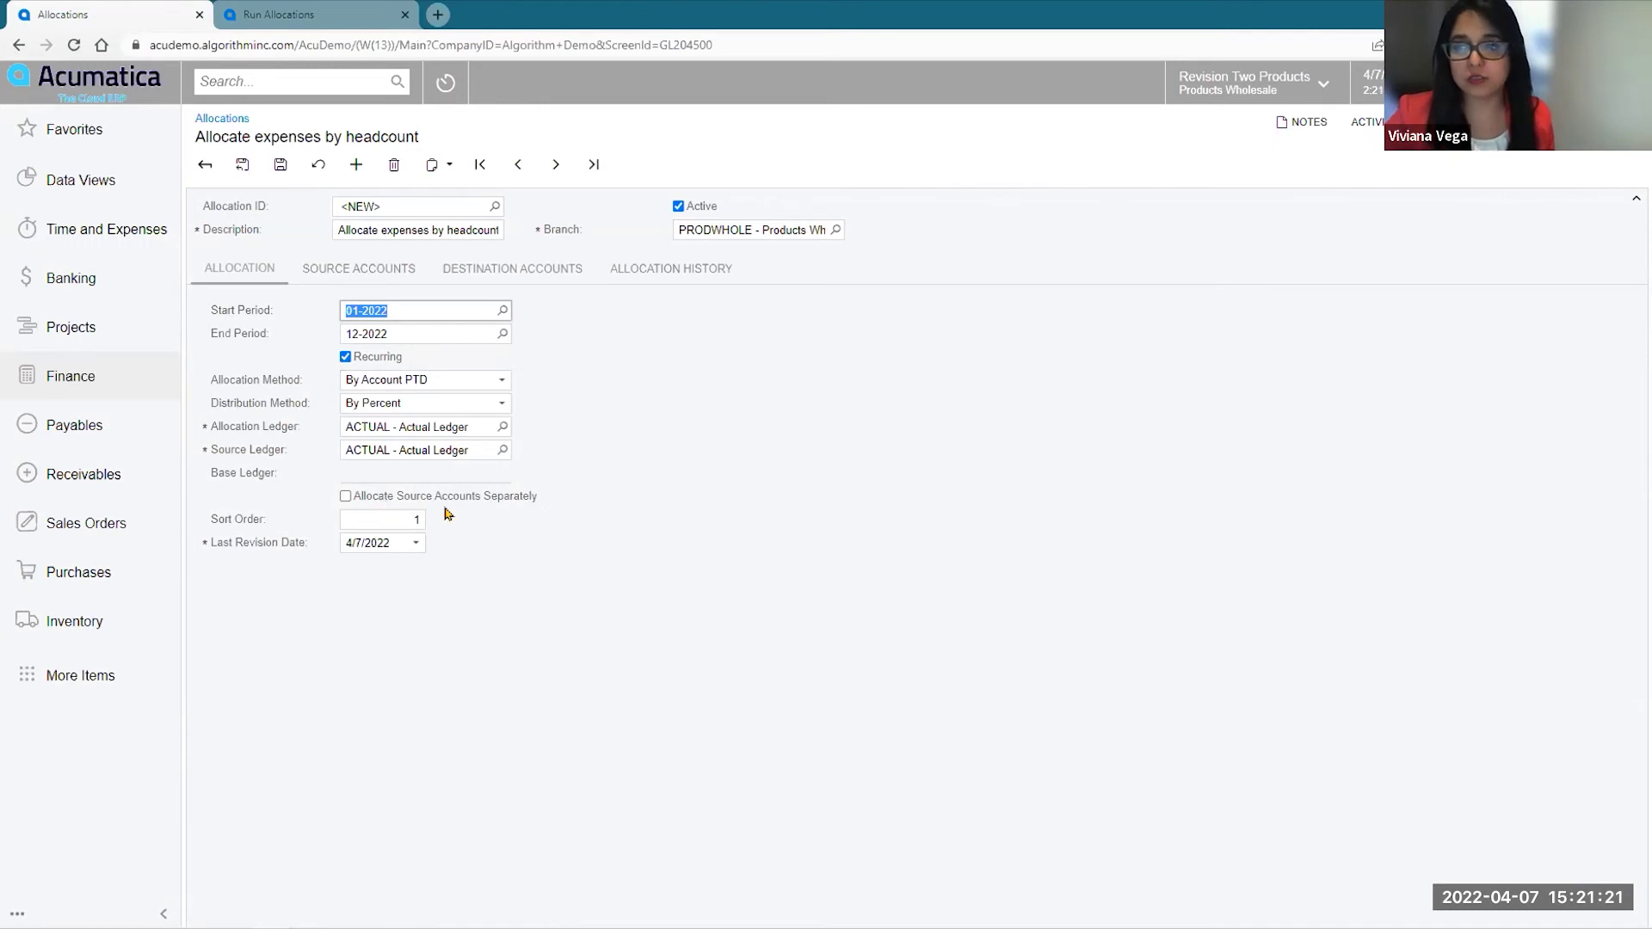
Enable Allocate Source Accounts Separately and save the rule, which becomes allocation 000016.
{"action": "left_click", "coordinate": [345, 497]}
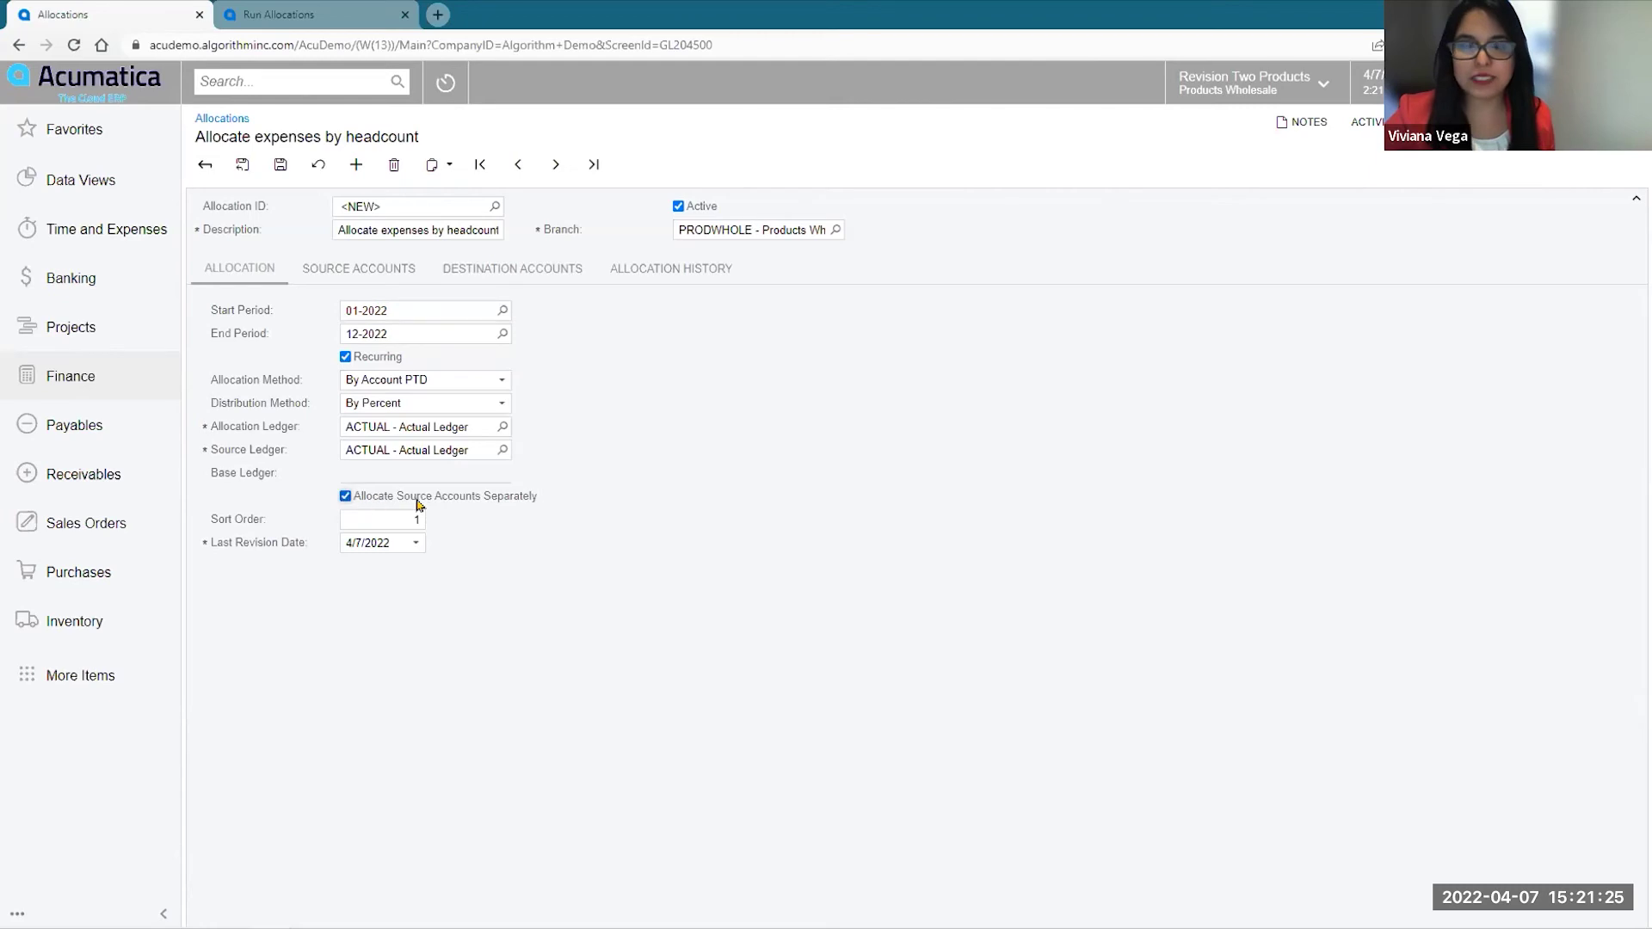
{"action": "left_click", "coordinate": [537, 265]}
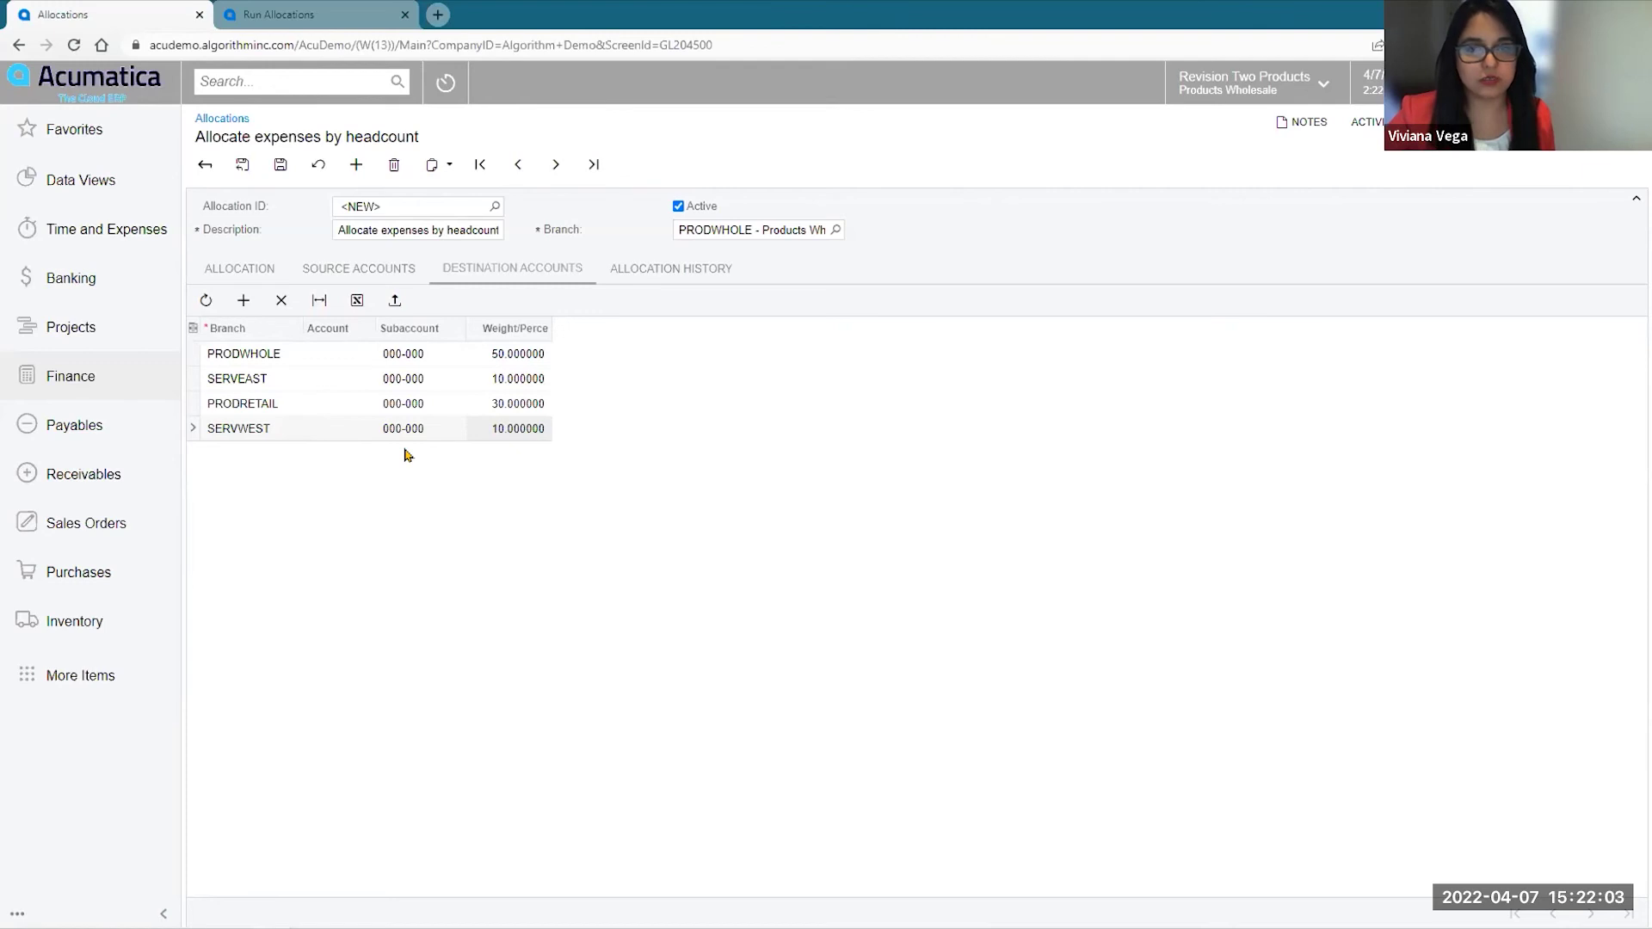
{"action": "left_click", "coordinate": [282, 165]}
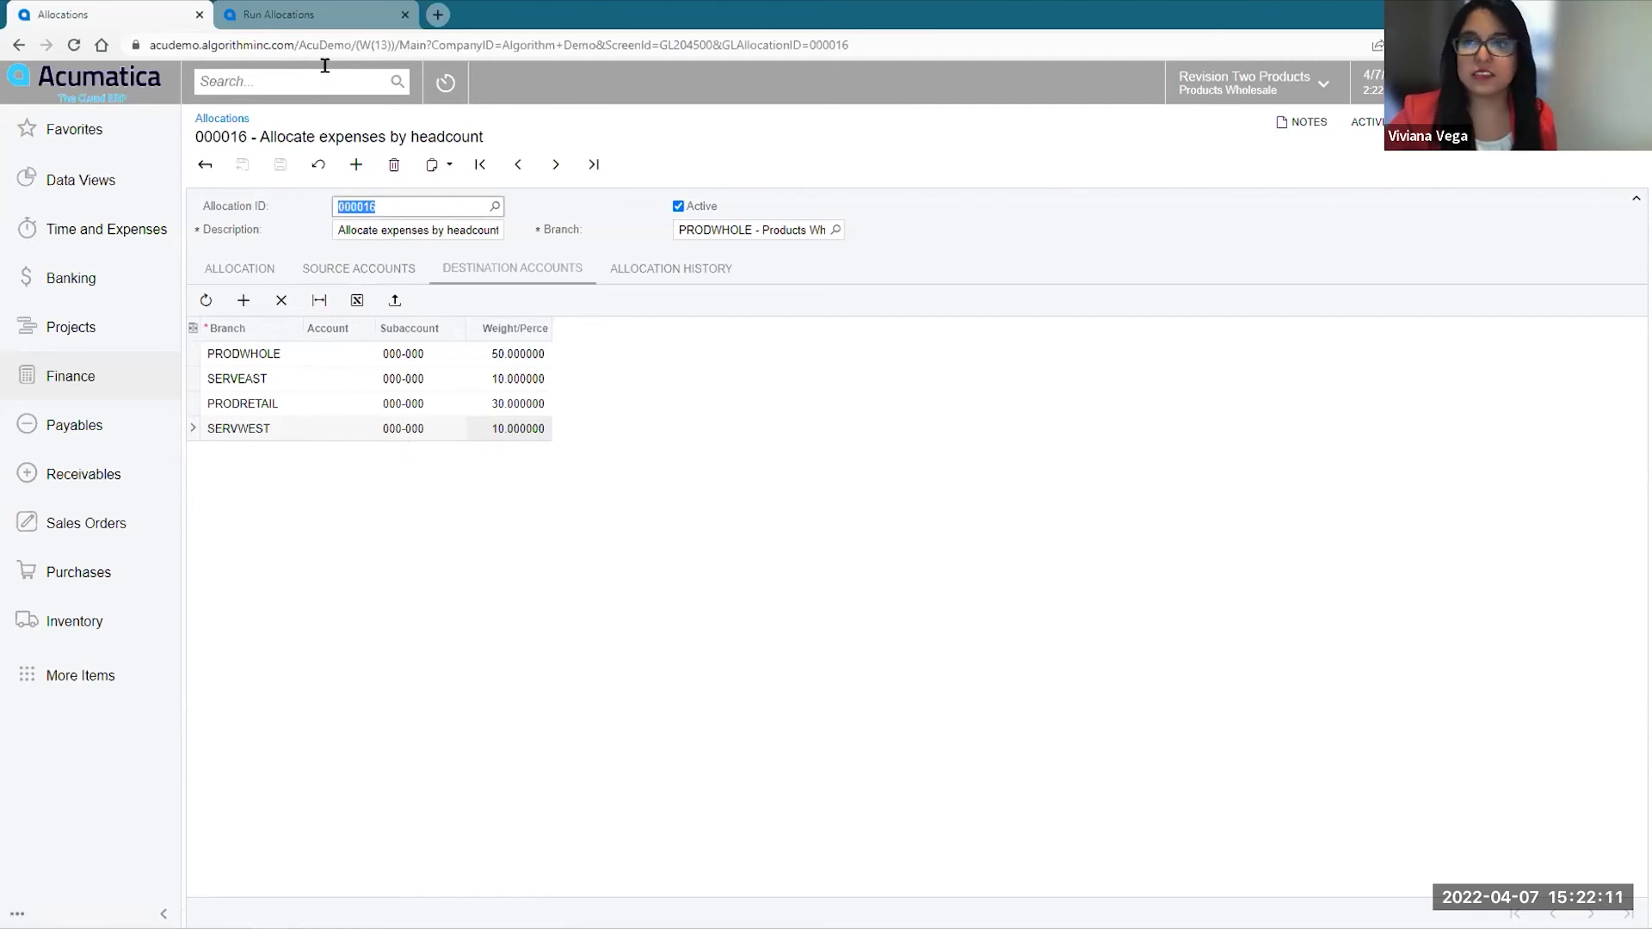
Process allocation 000016 in Run Allocations, then open its successfully processed record.
{"action": "left_click", "coordinate": [301, 26]}
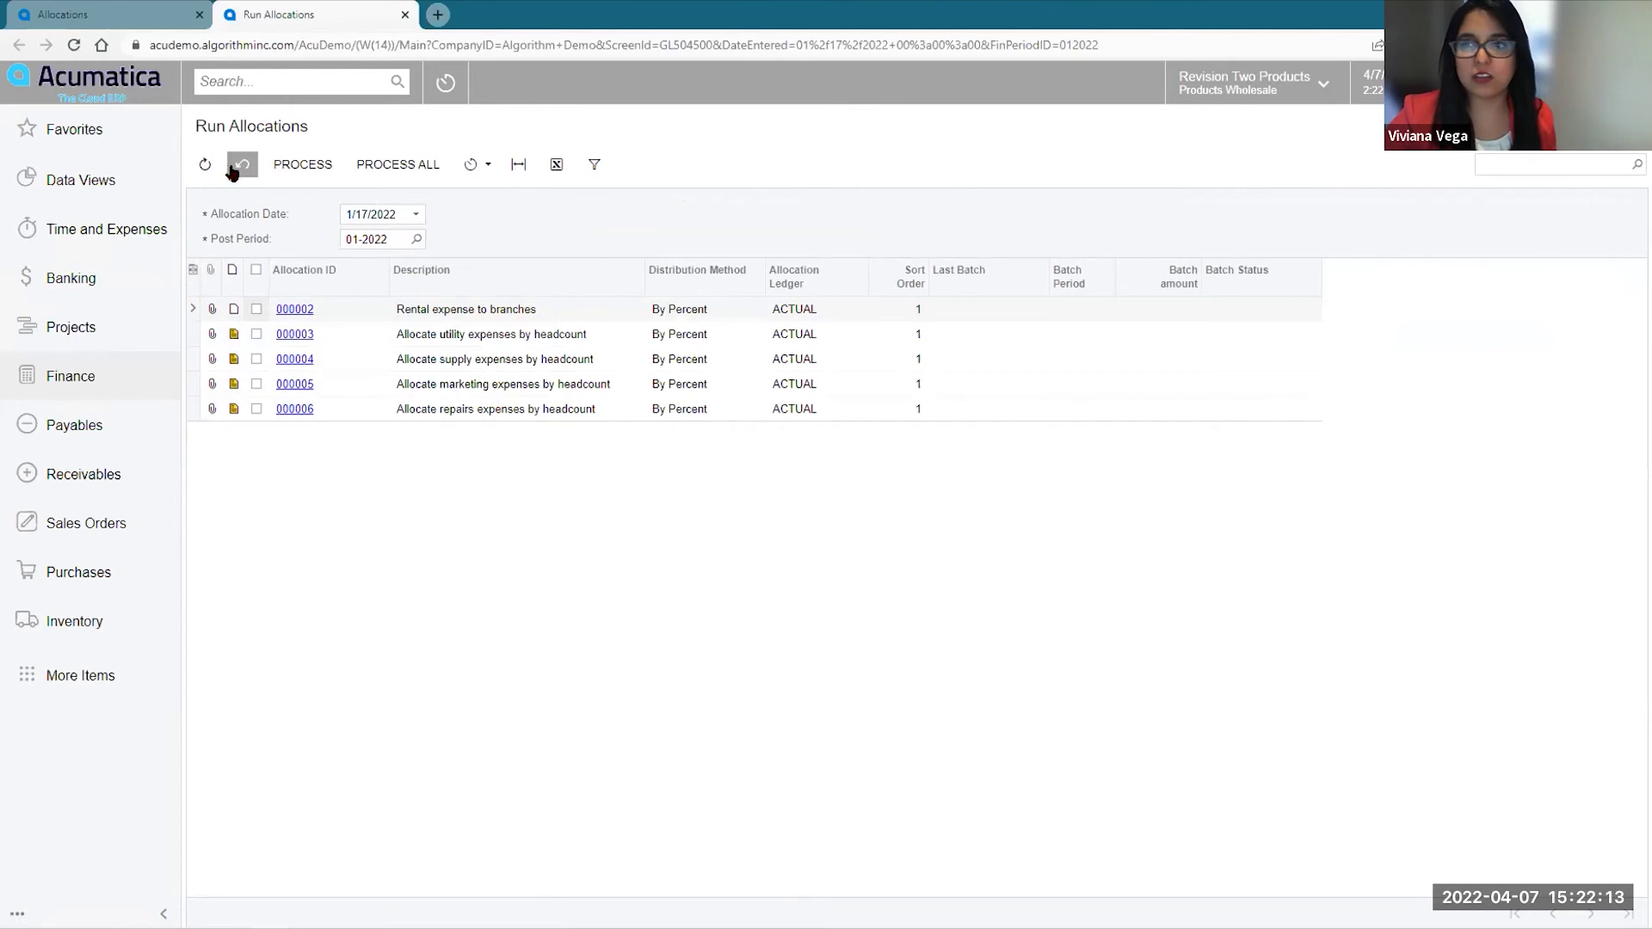
{"action": "left_click", "coordinate": [194, 169]}
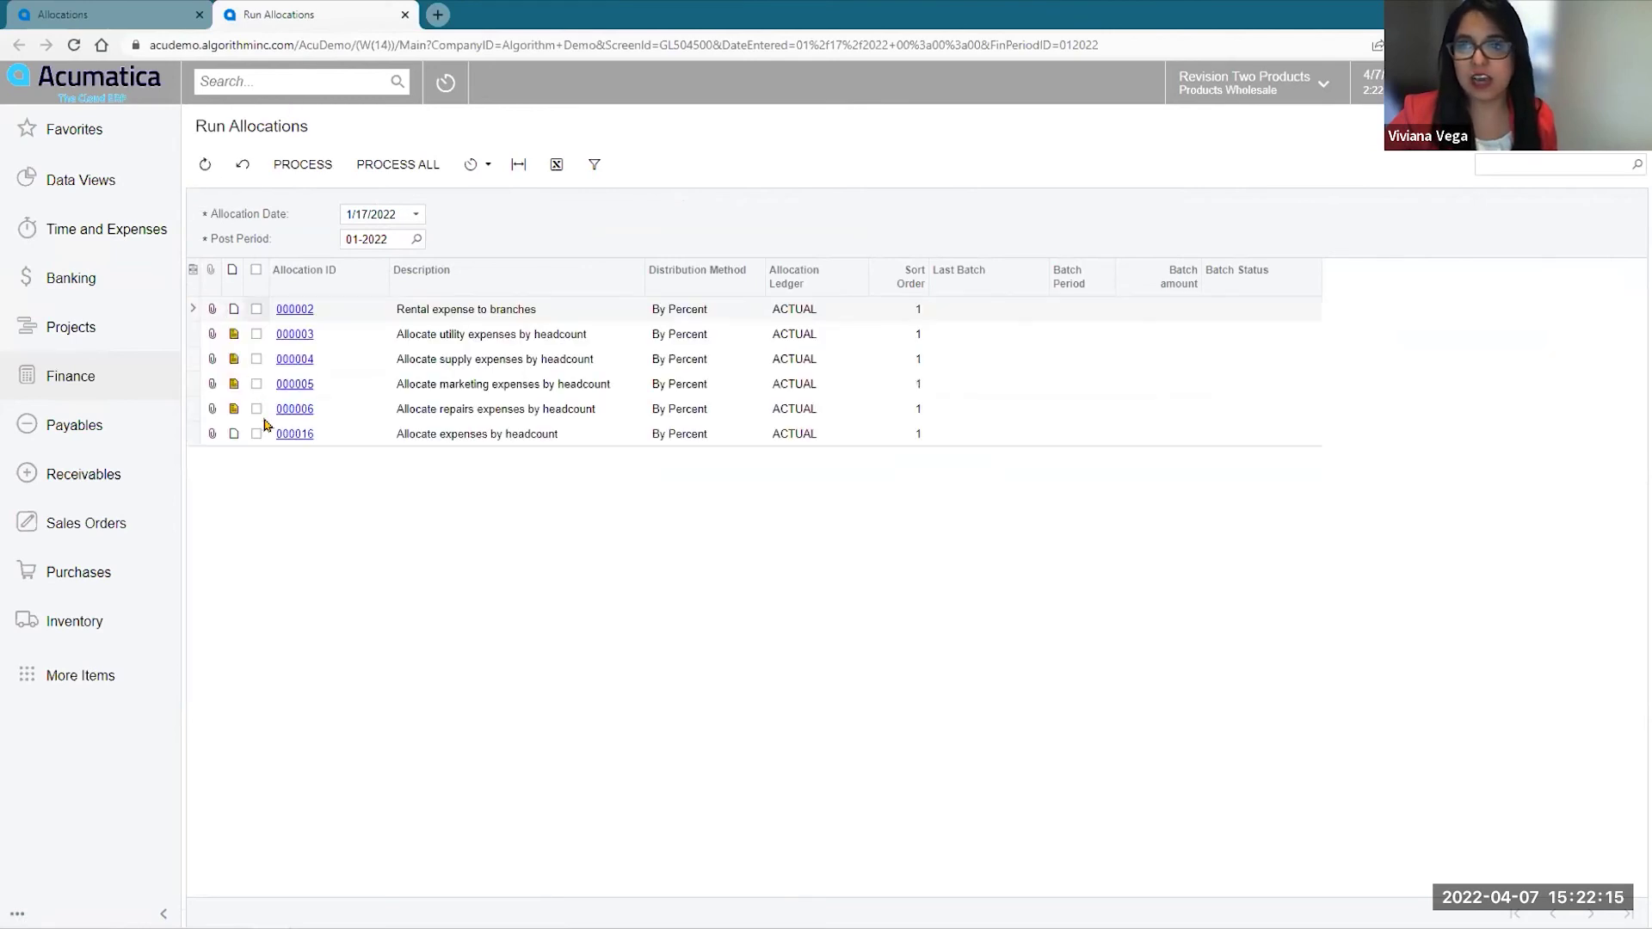
{"action": "left_click", "coordinate": [256, 433]}
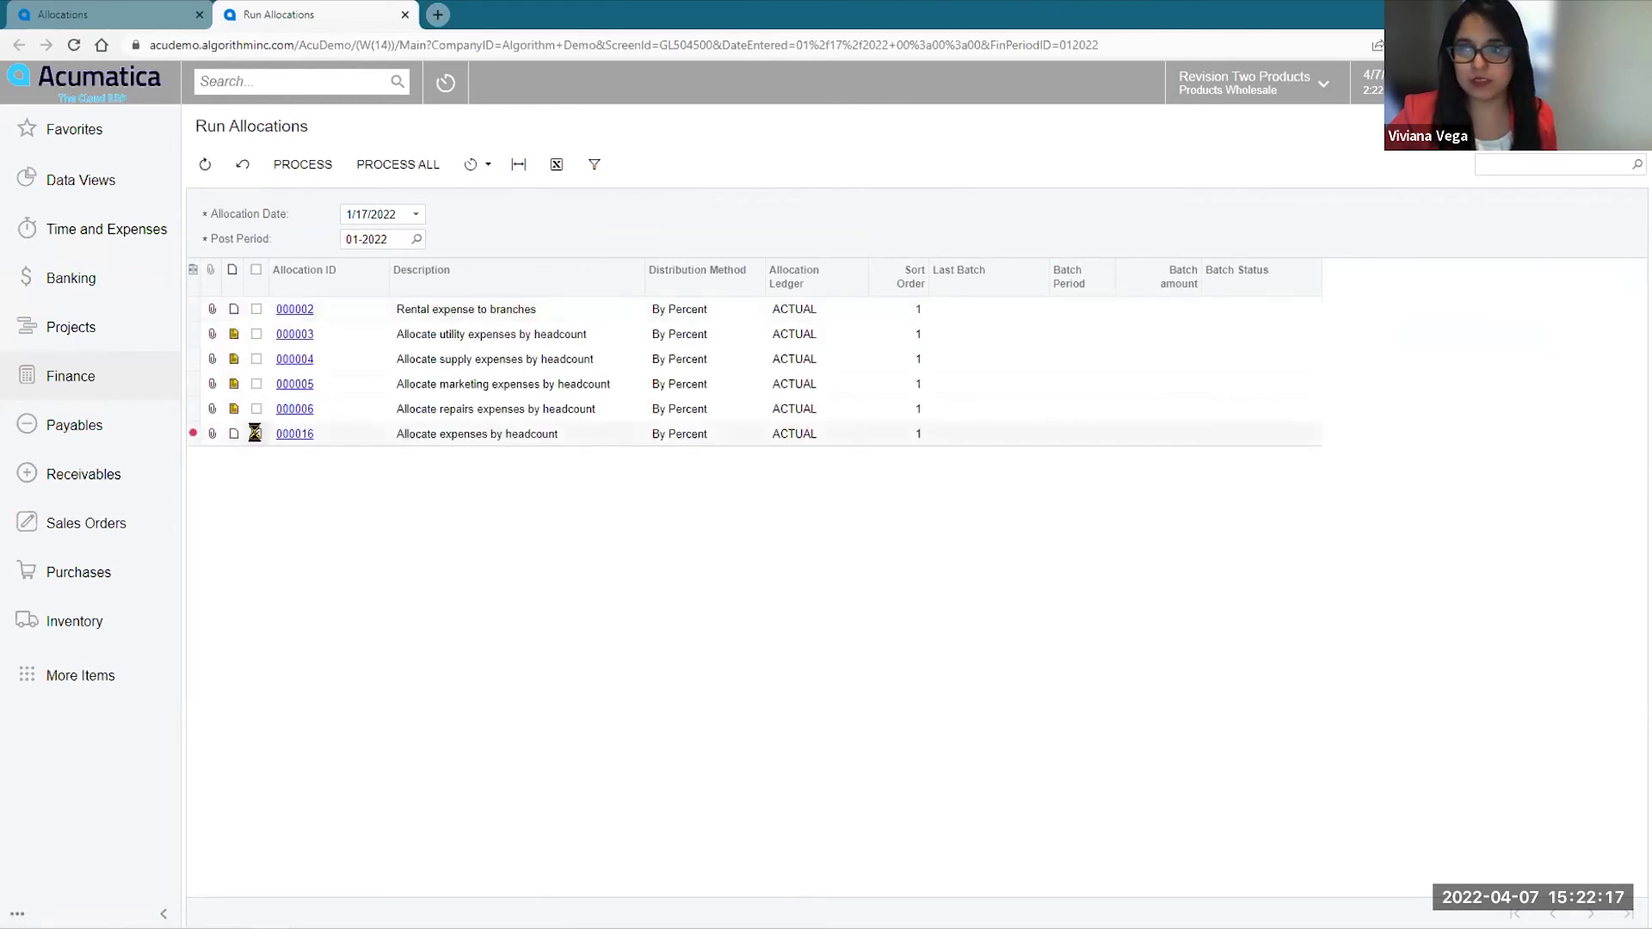
{"action": "left_click", "coordinate": [288, 167]}
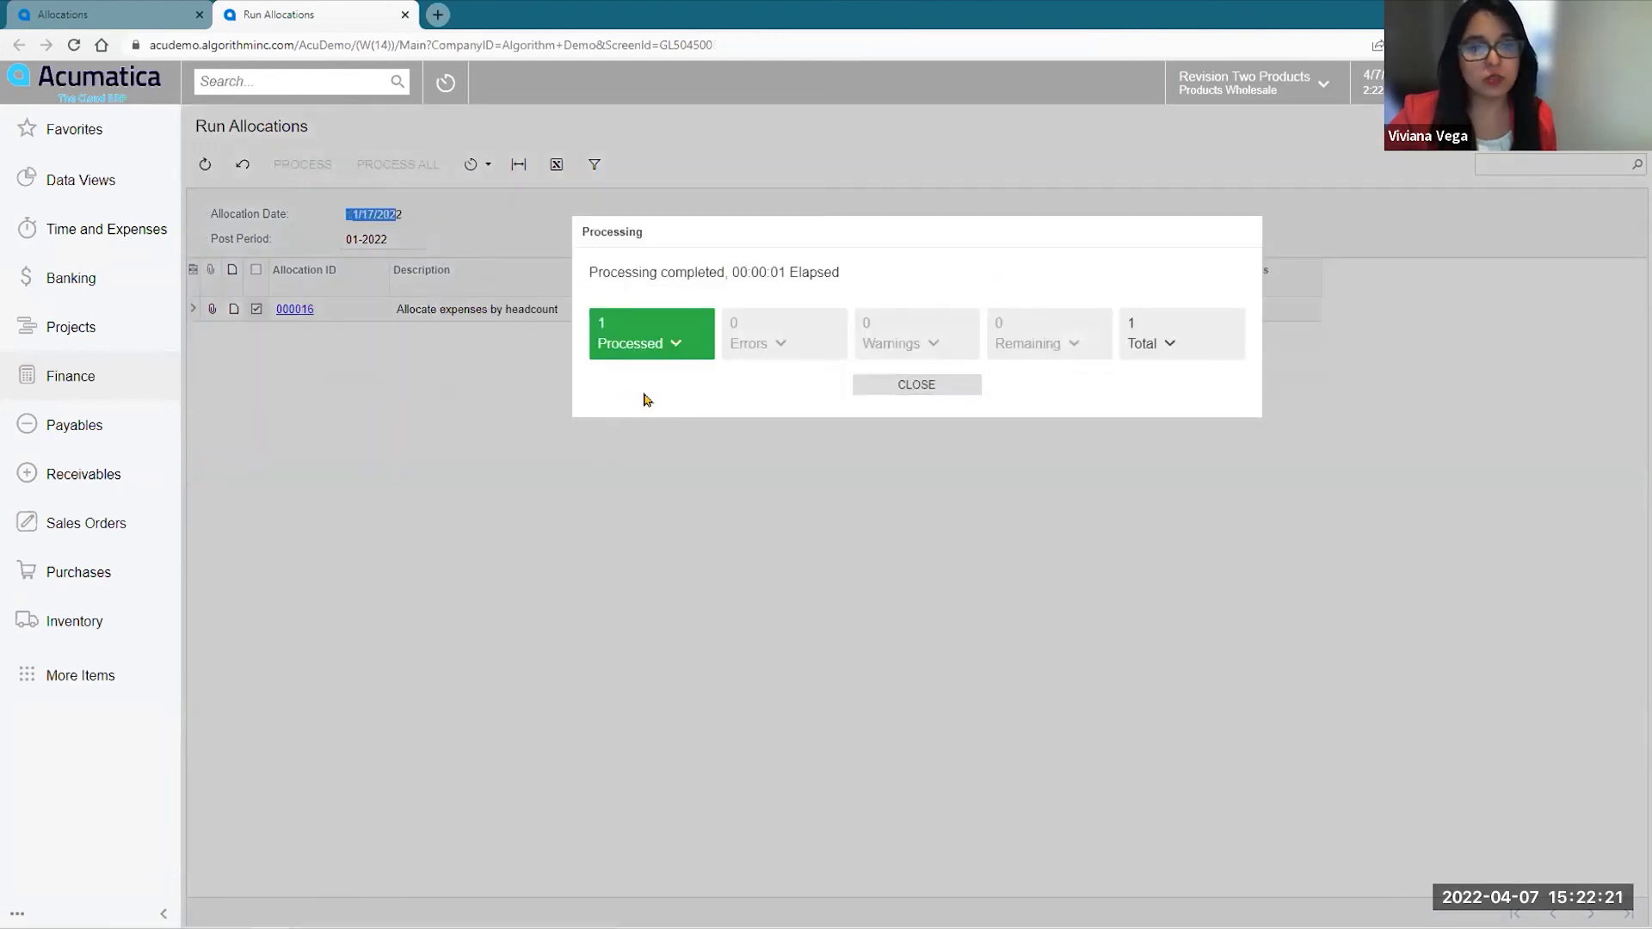
{"action": "left_click", "coordinate": [675, 343]}
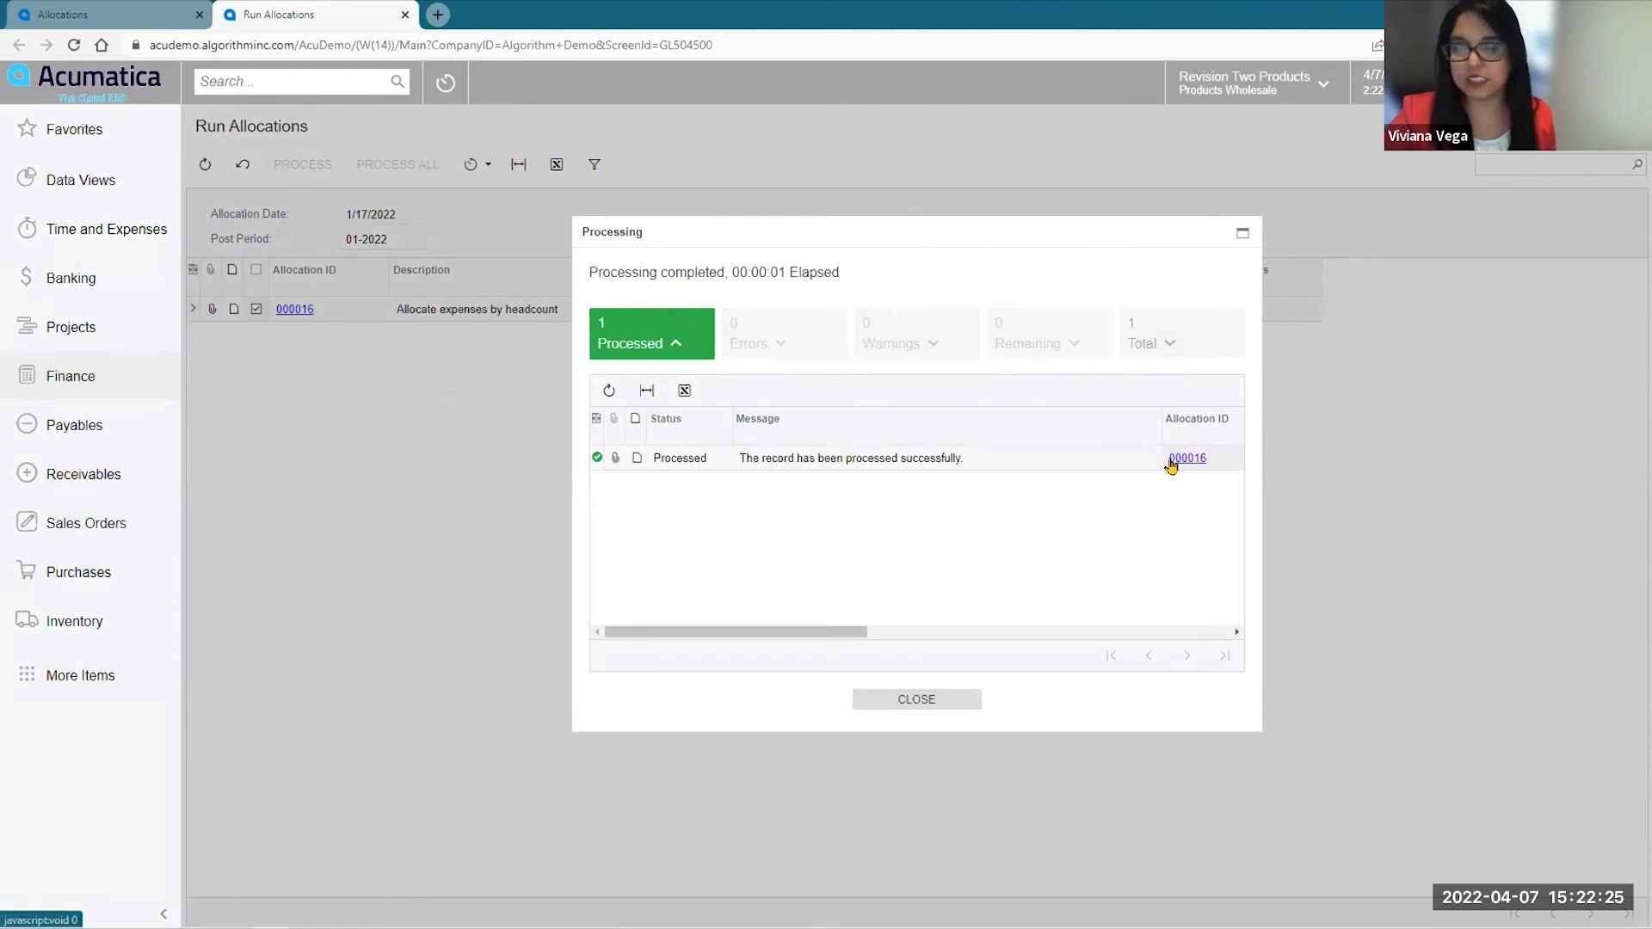
{"action": "left_click", "coordinate": [1171, 463]}
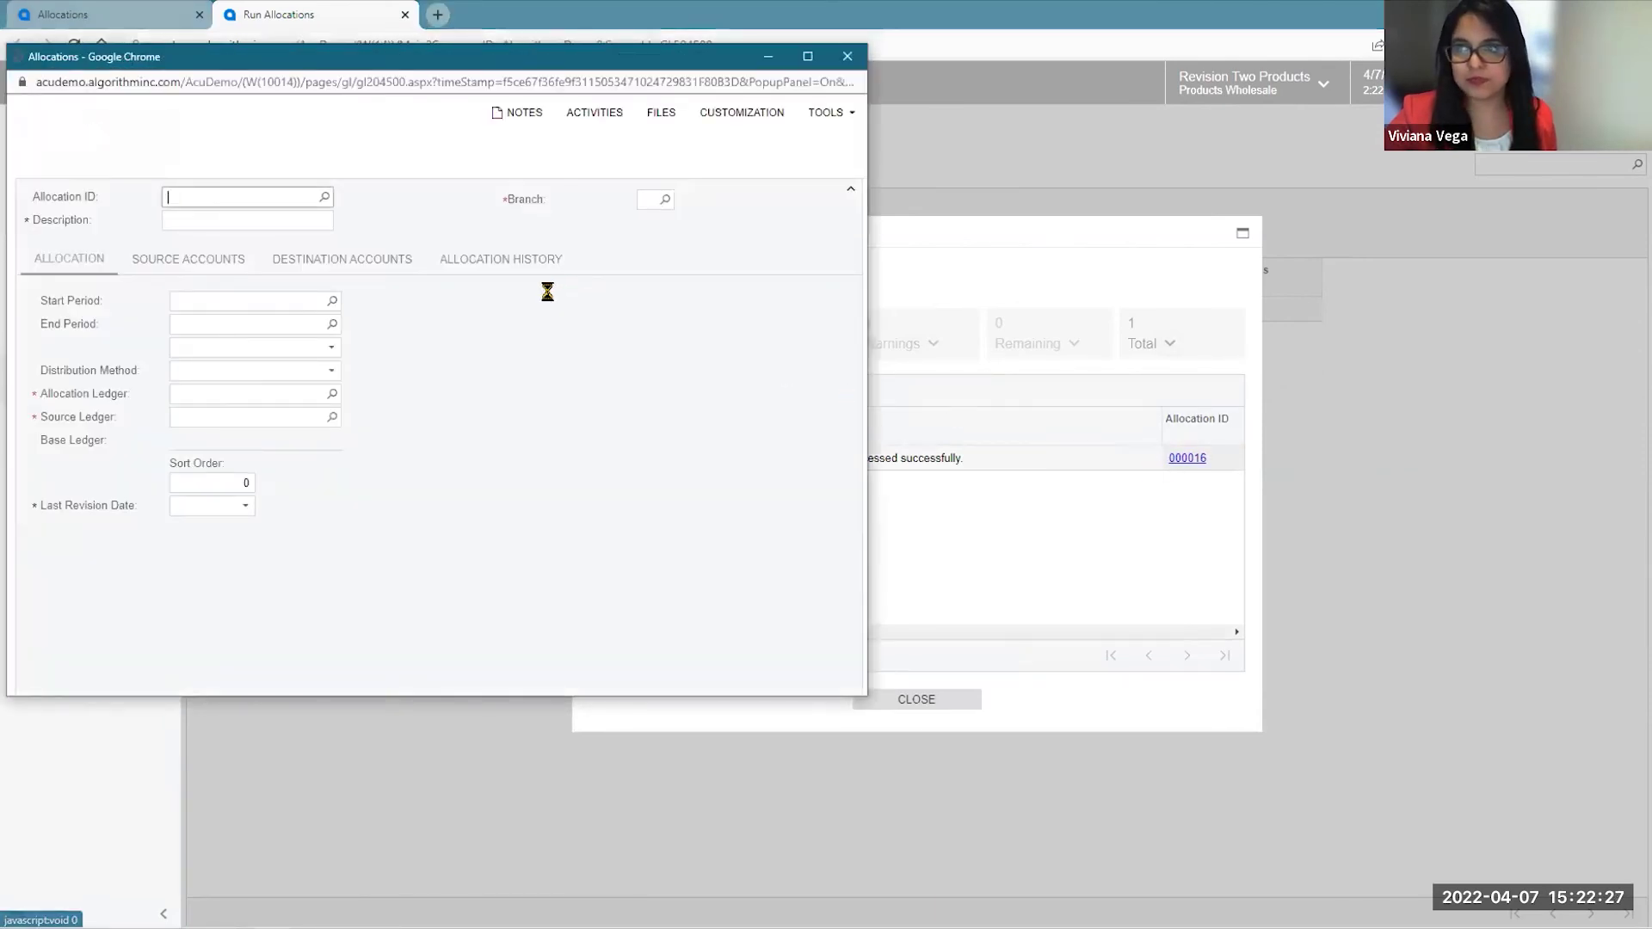
Open generated batch GL001786 from Allocation History and sort its lines by Account ascending.
{"action": "left_click", "coordinate": [513, 267]}
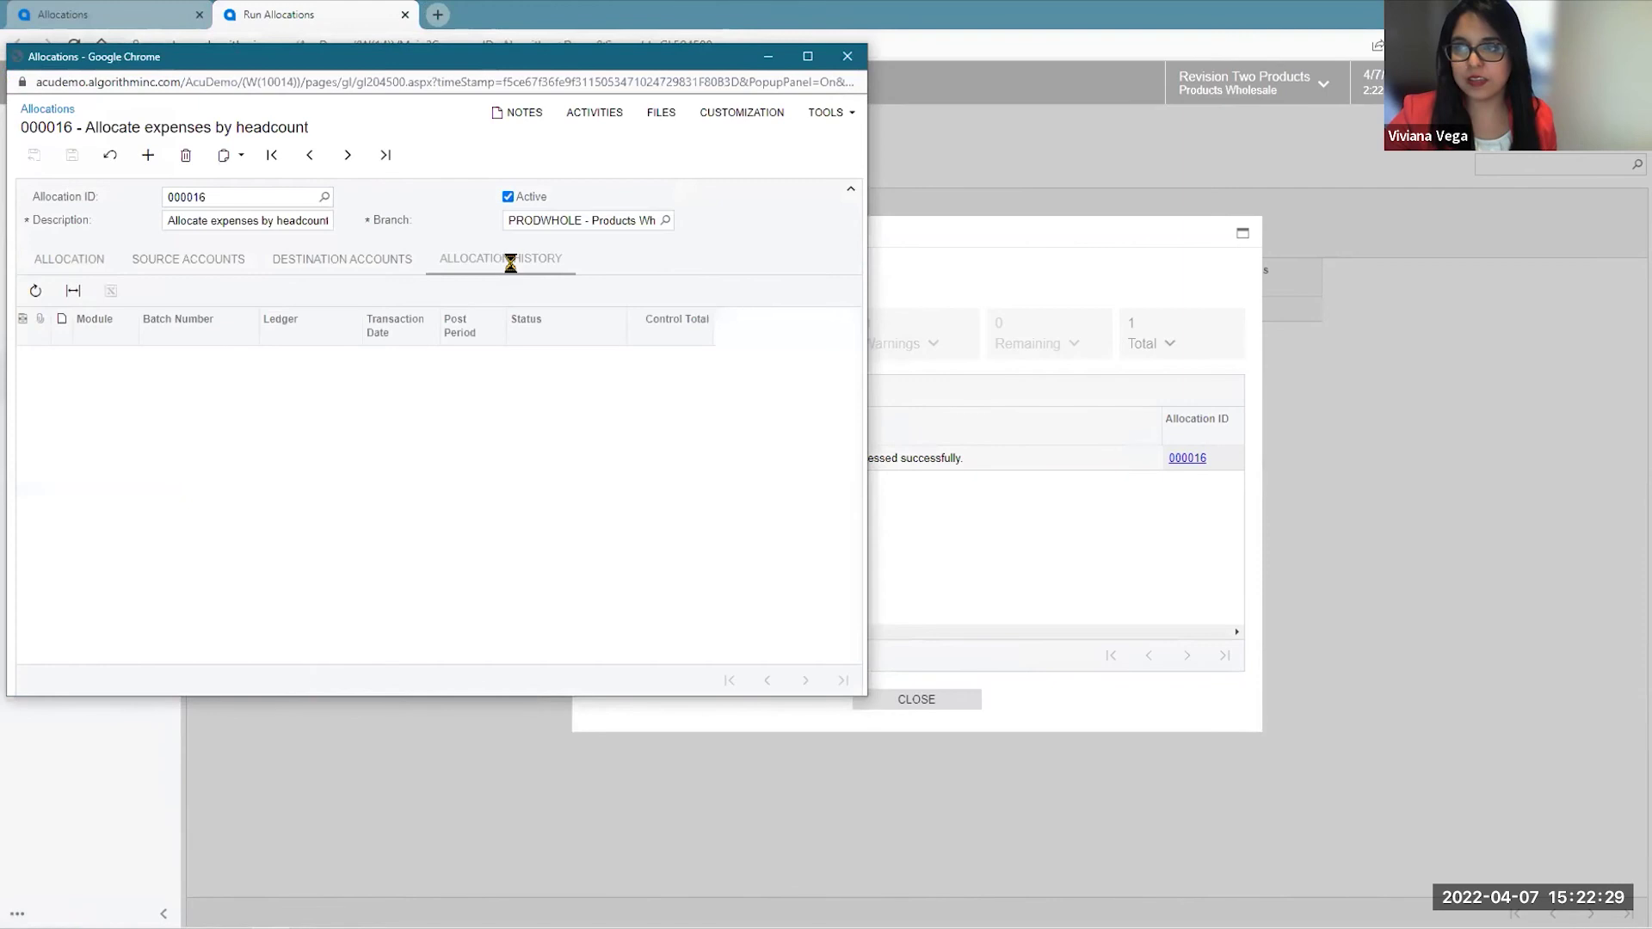
{"action": "left_click", "coordinate": [164, 357]}
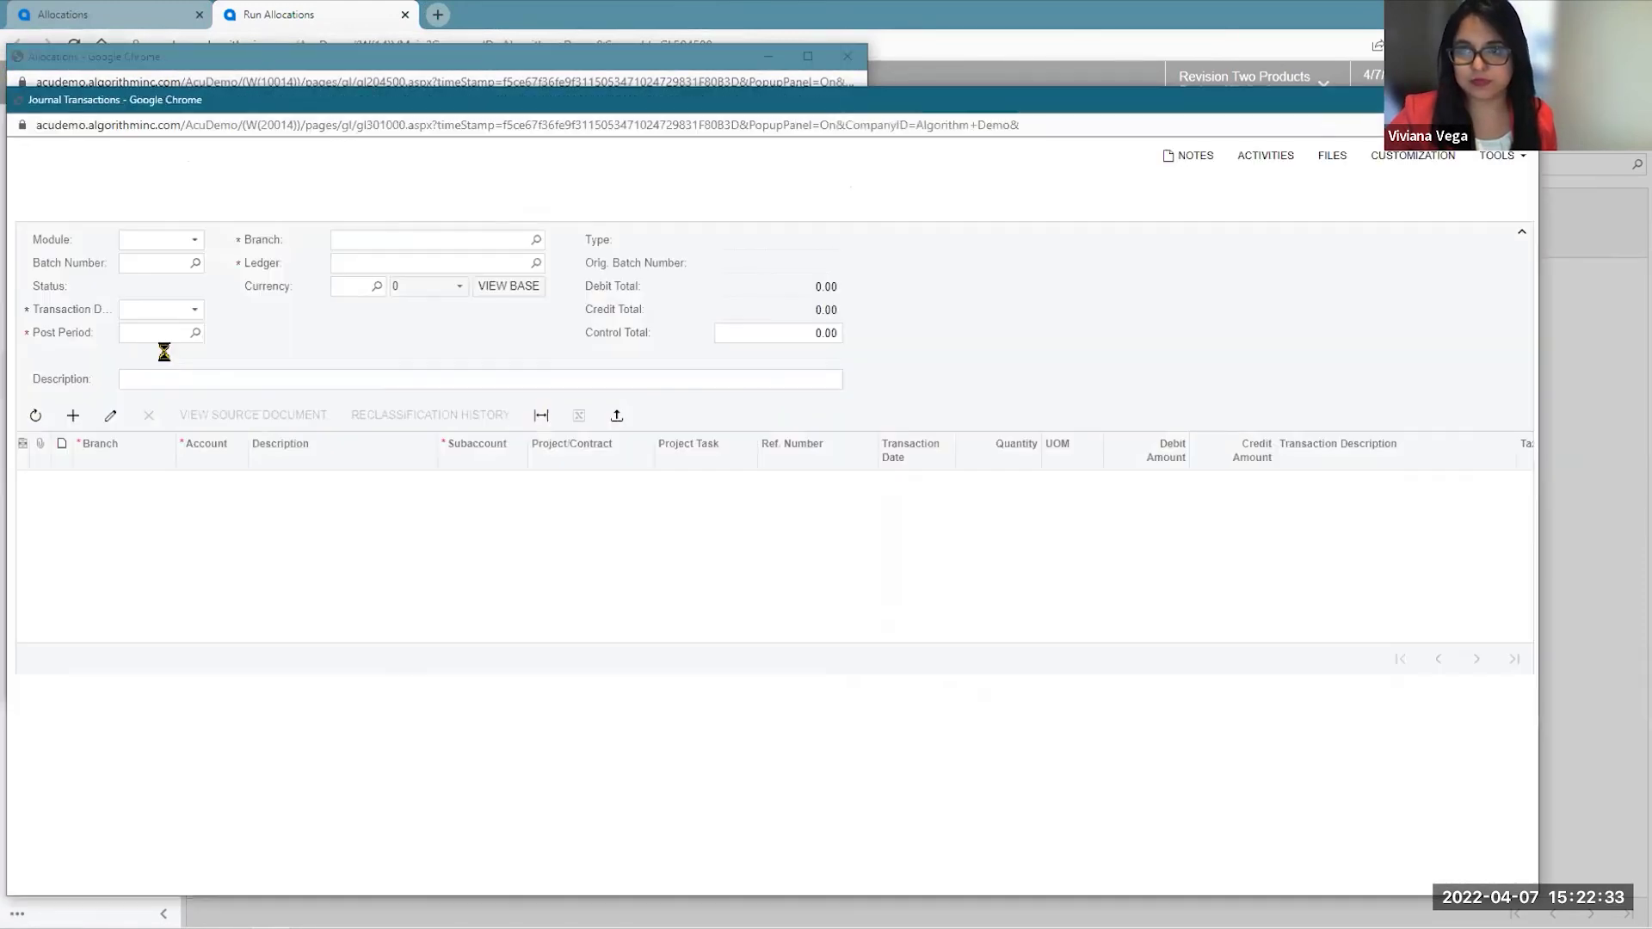
{"action": "left_click", "coordinate": [206, 470]}
{"action": "left_click", "coordinate": [254, 487]}
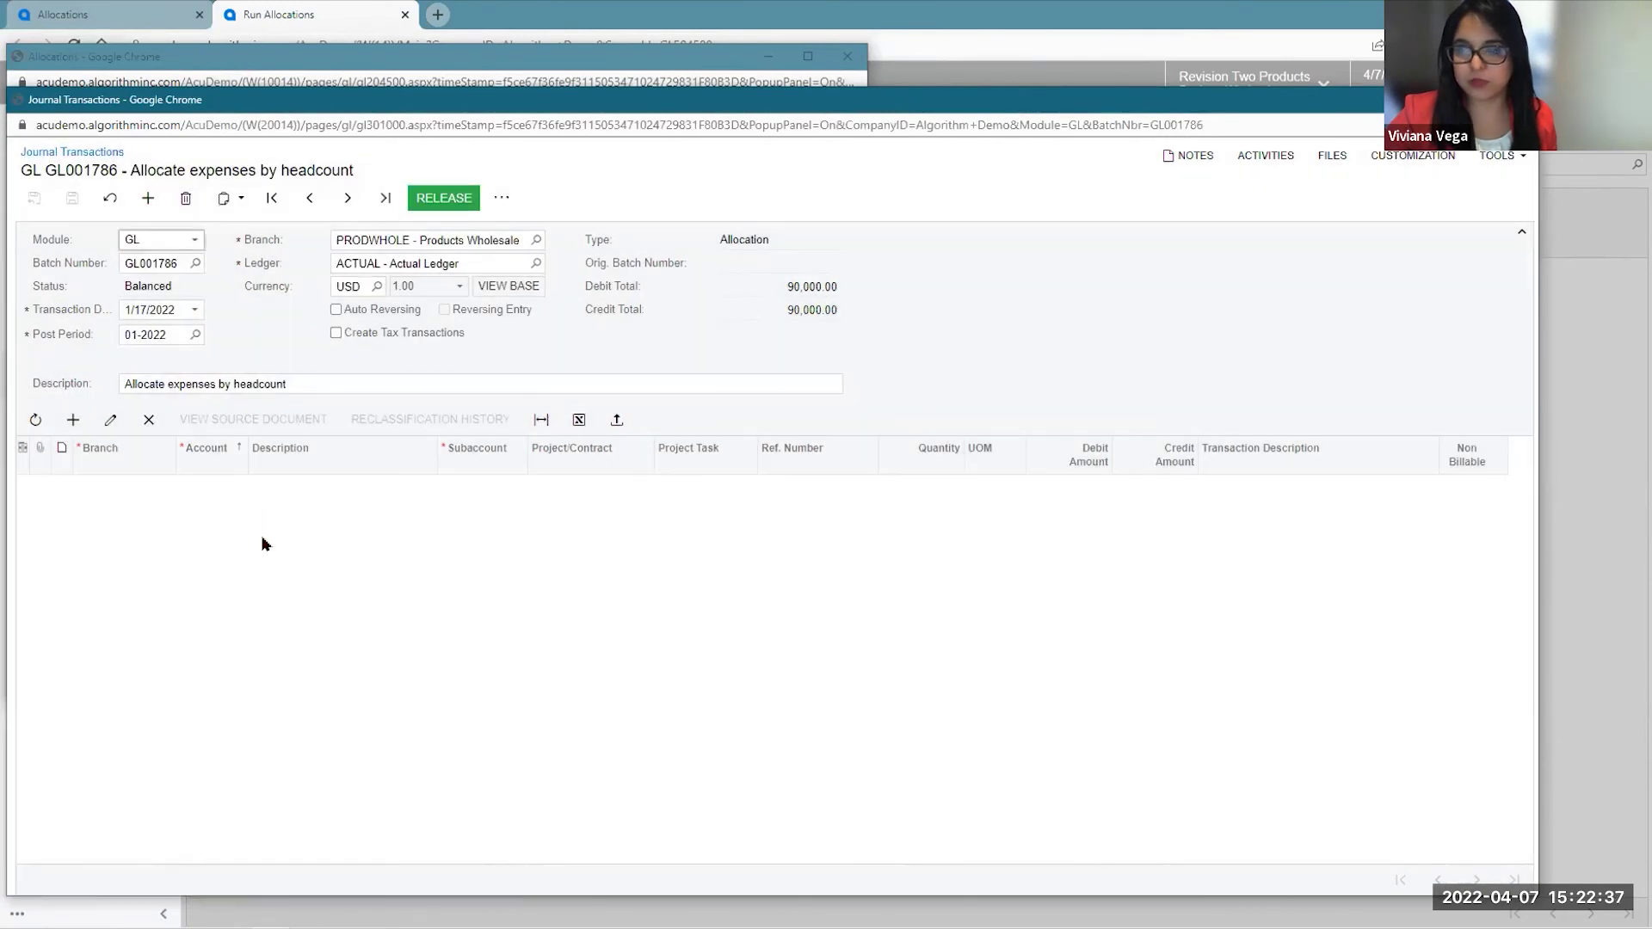